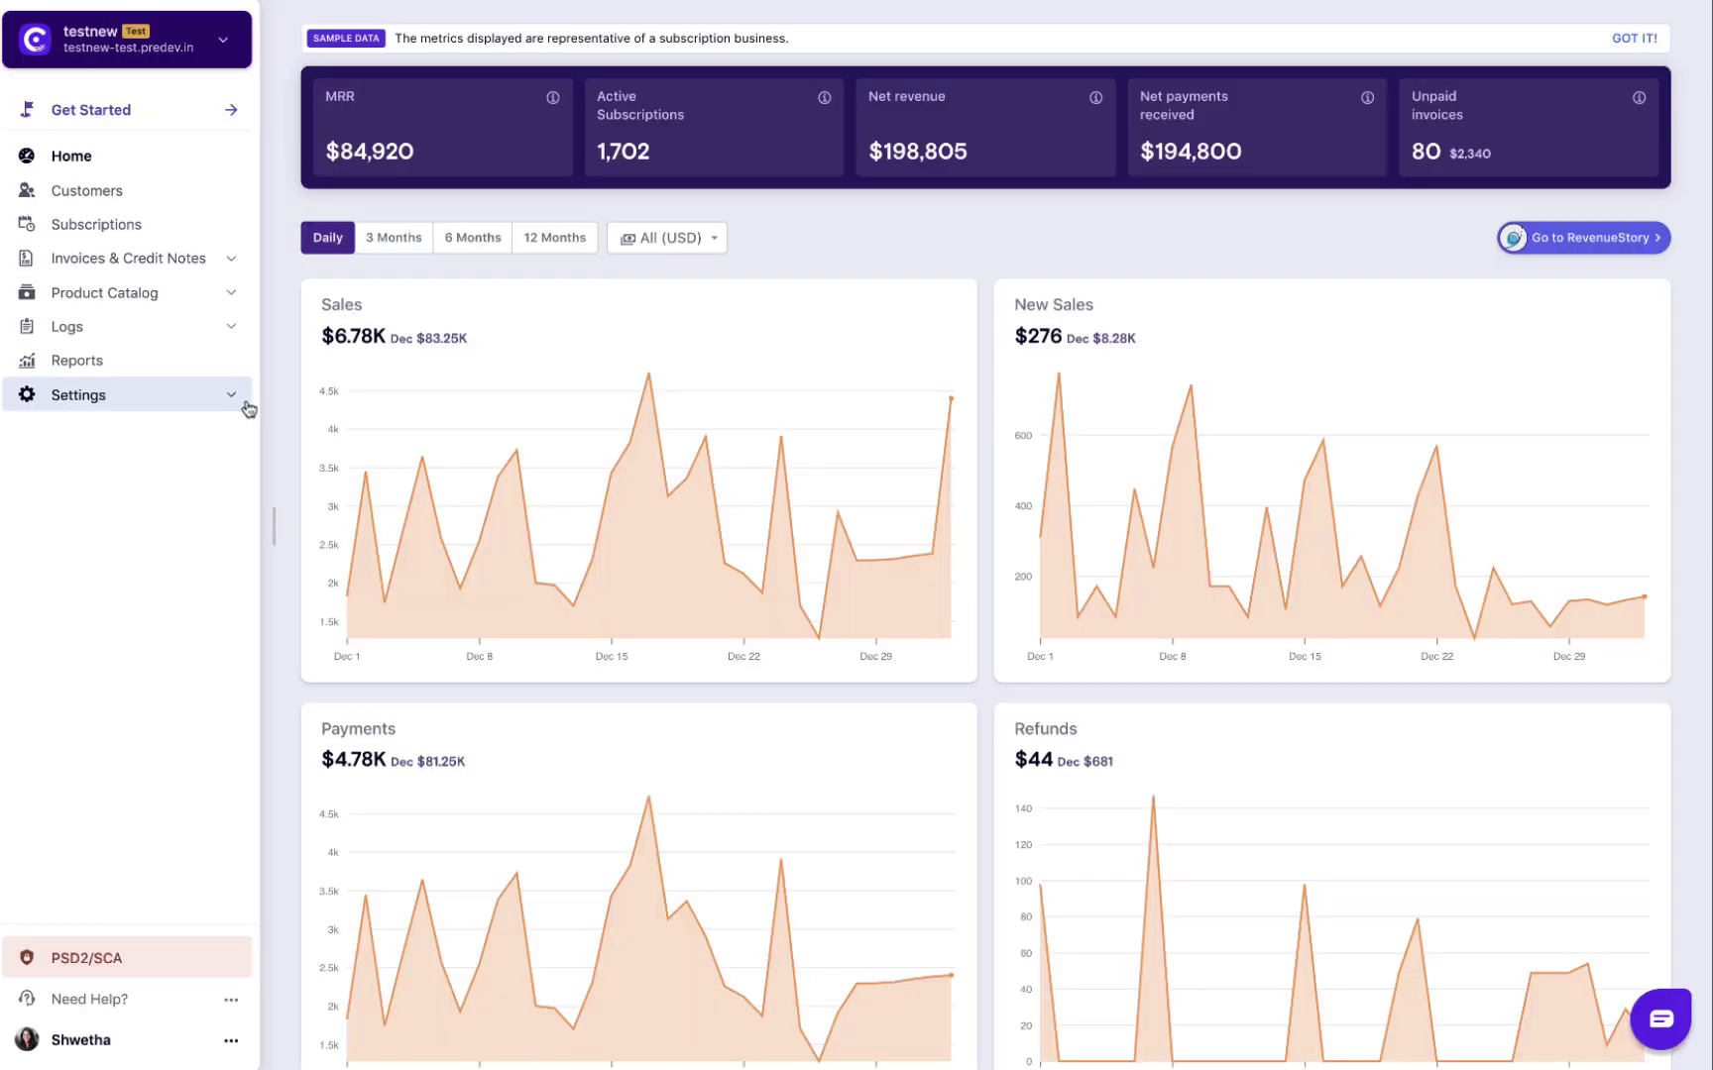
# Step: Enable Account Hierarchy under Configure Chargebee and confirm the default Limited Access settings
pyautogui.click(246, 407)
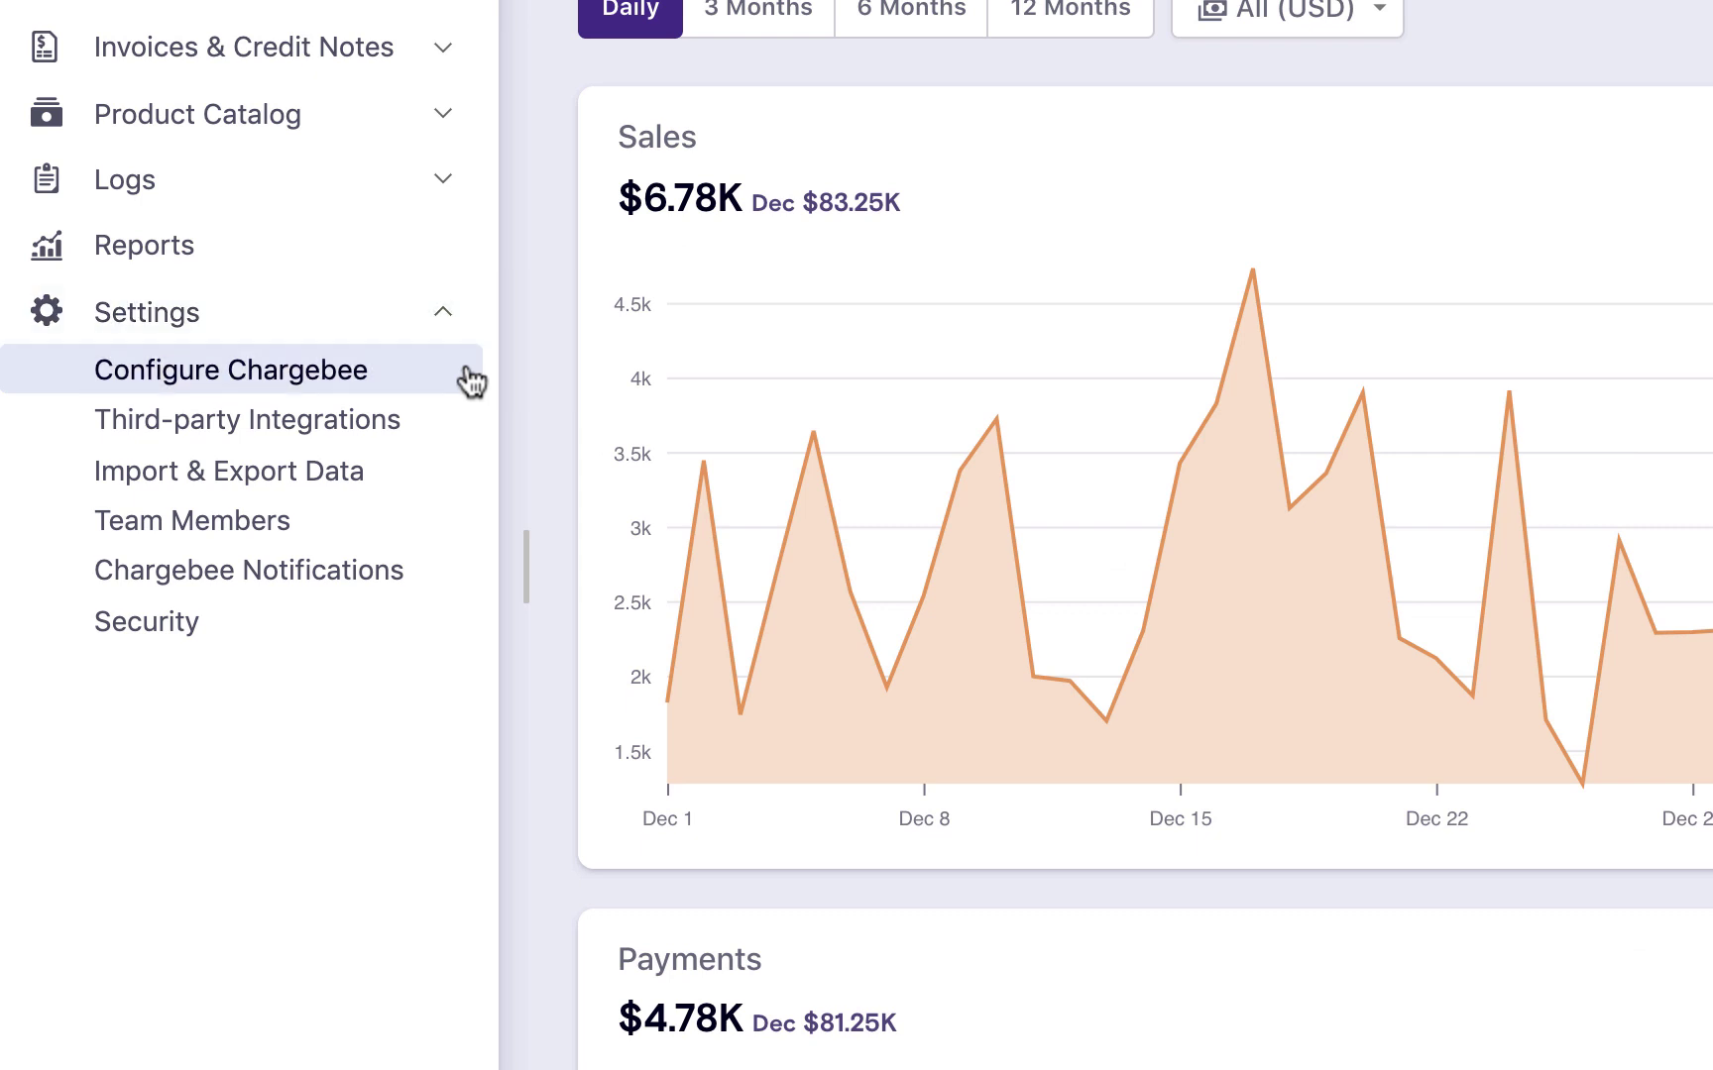
pyautogui.click(468, 377)
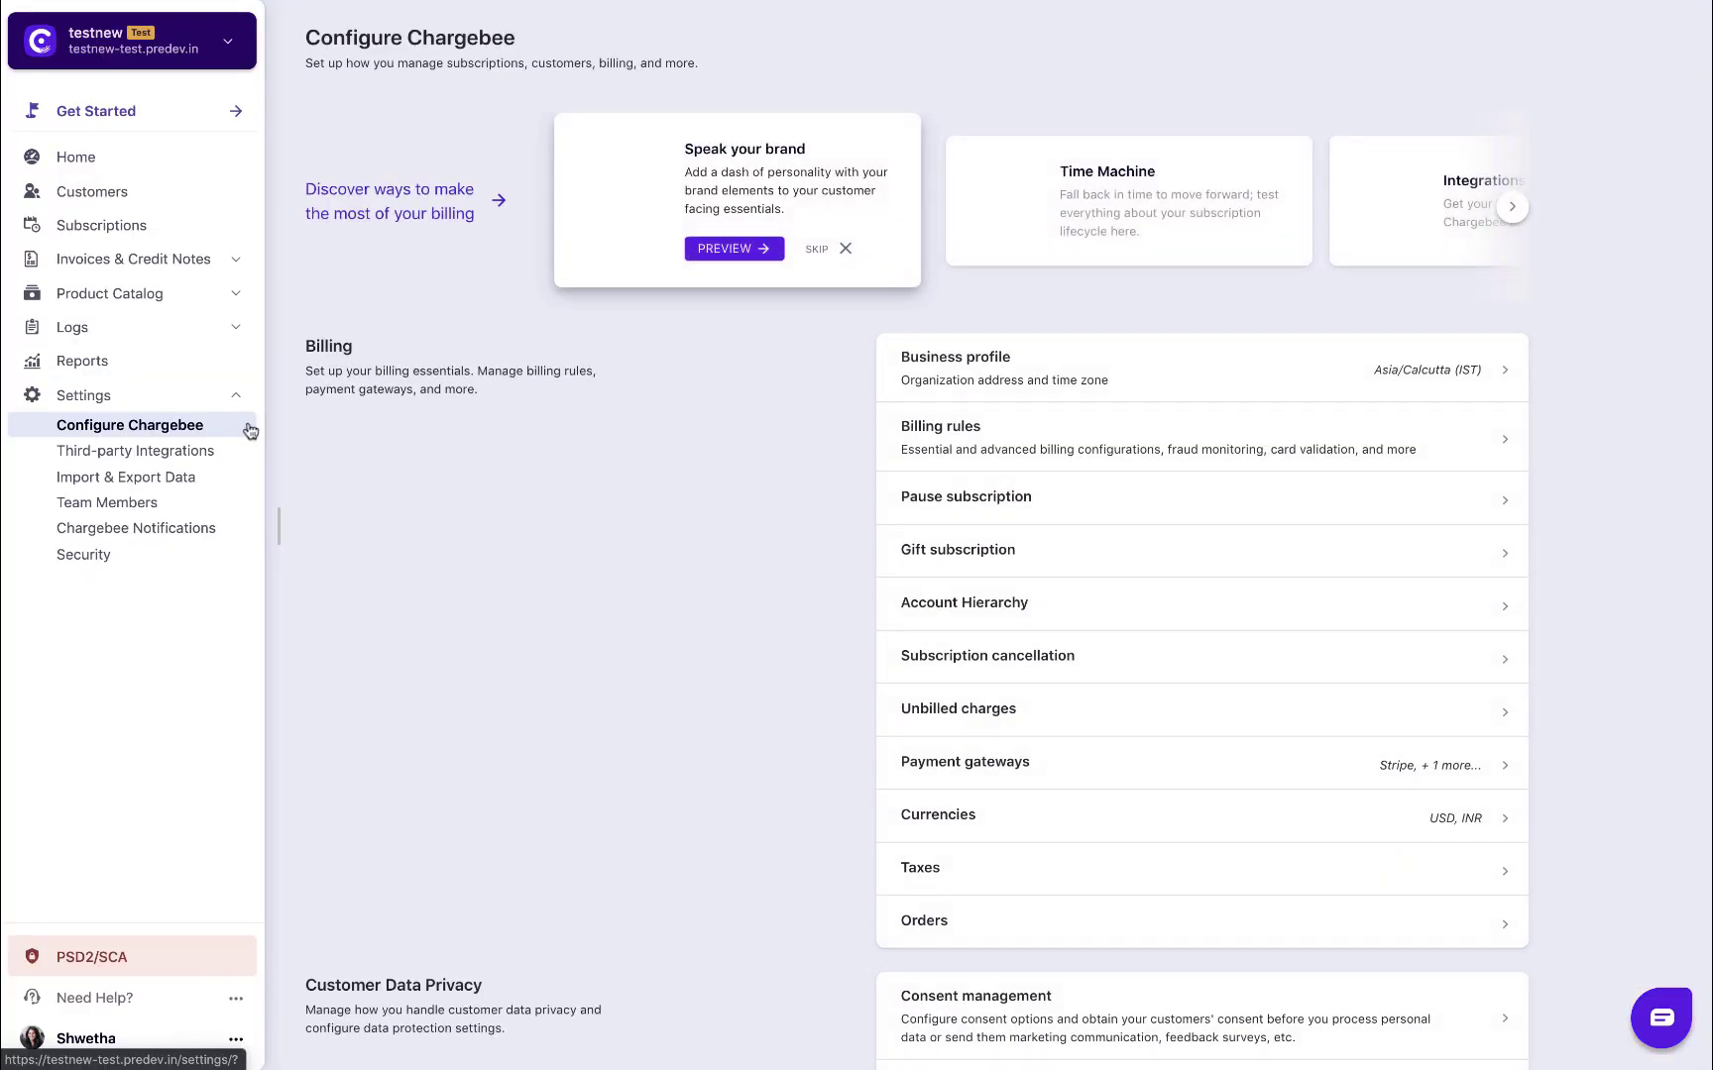
pyautogui.click(916, 605)
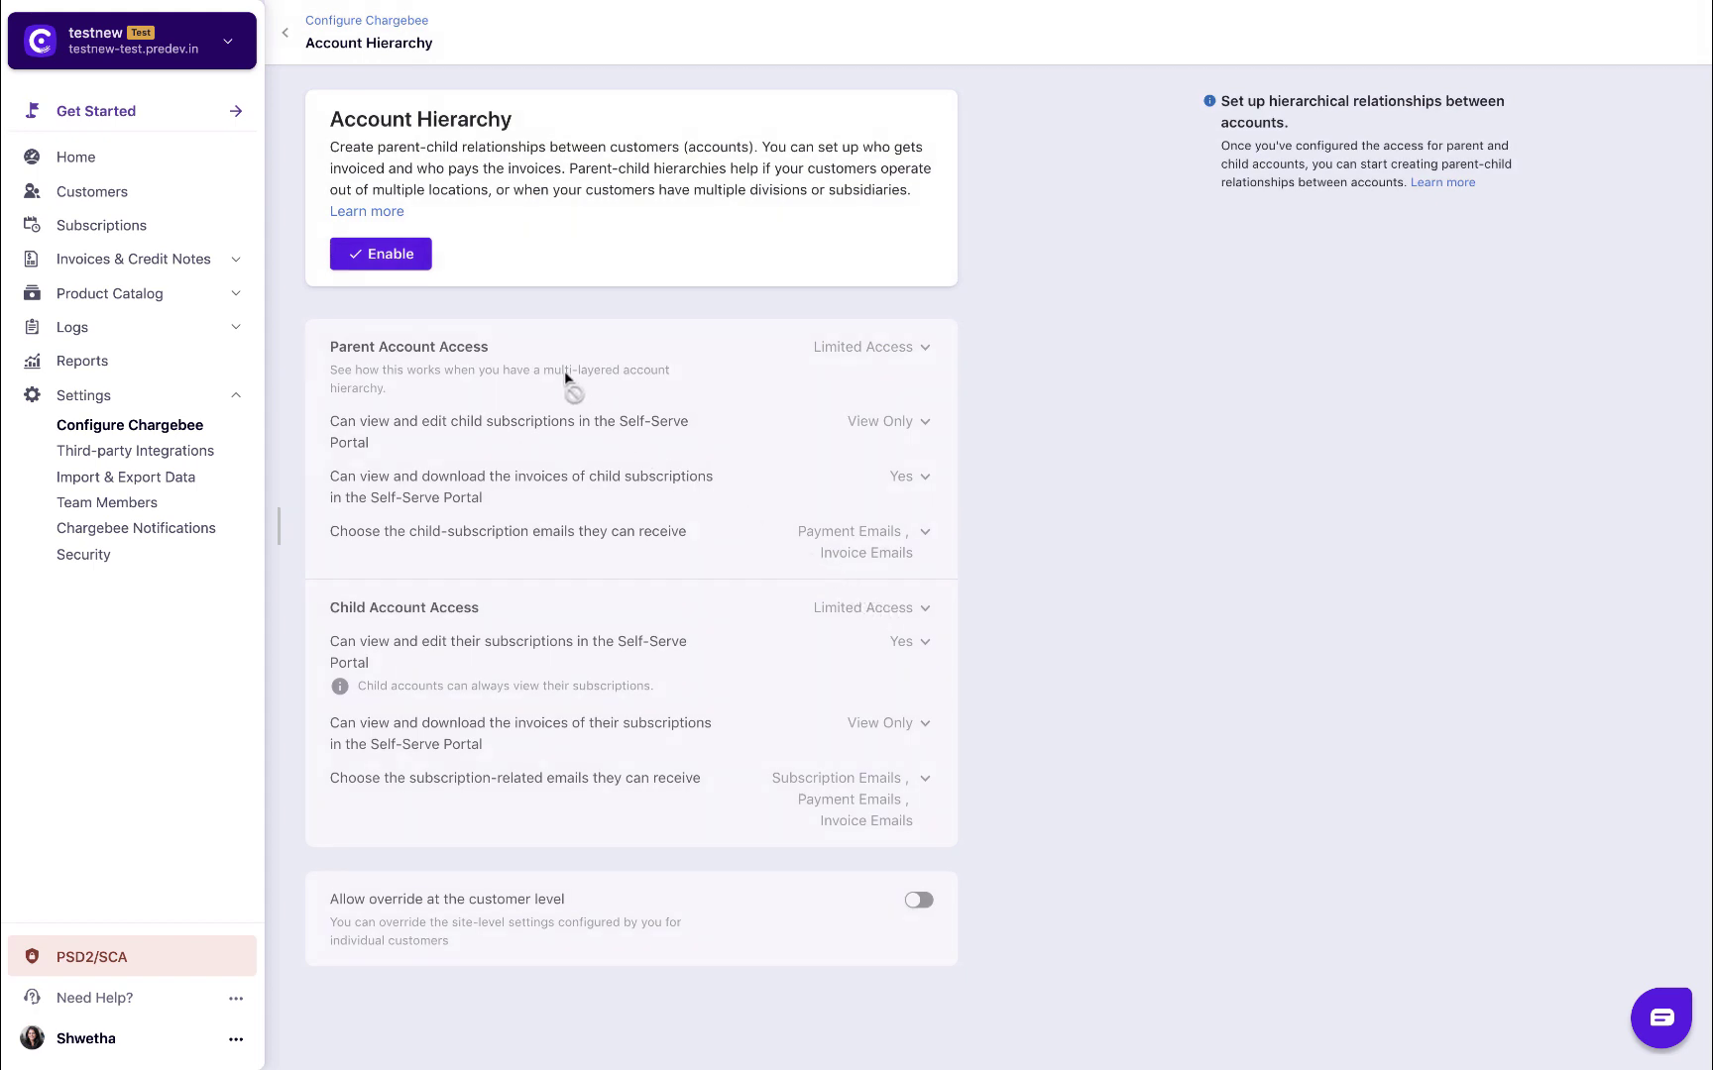
pyautogui.click(400, 260)
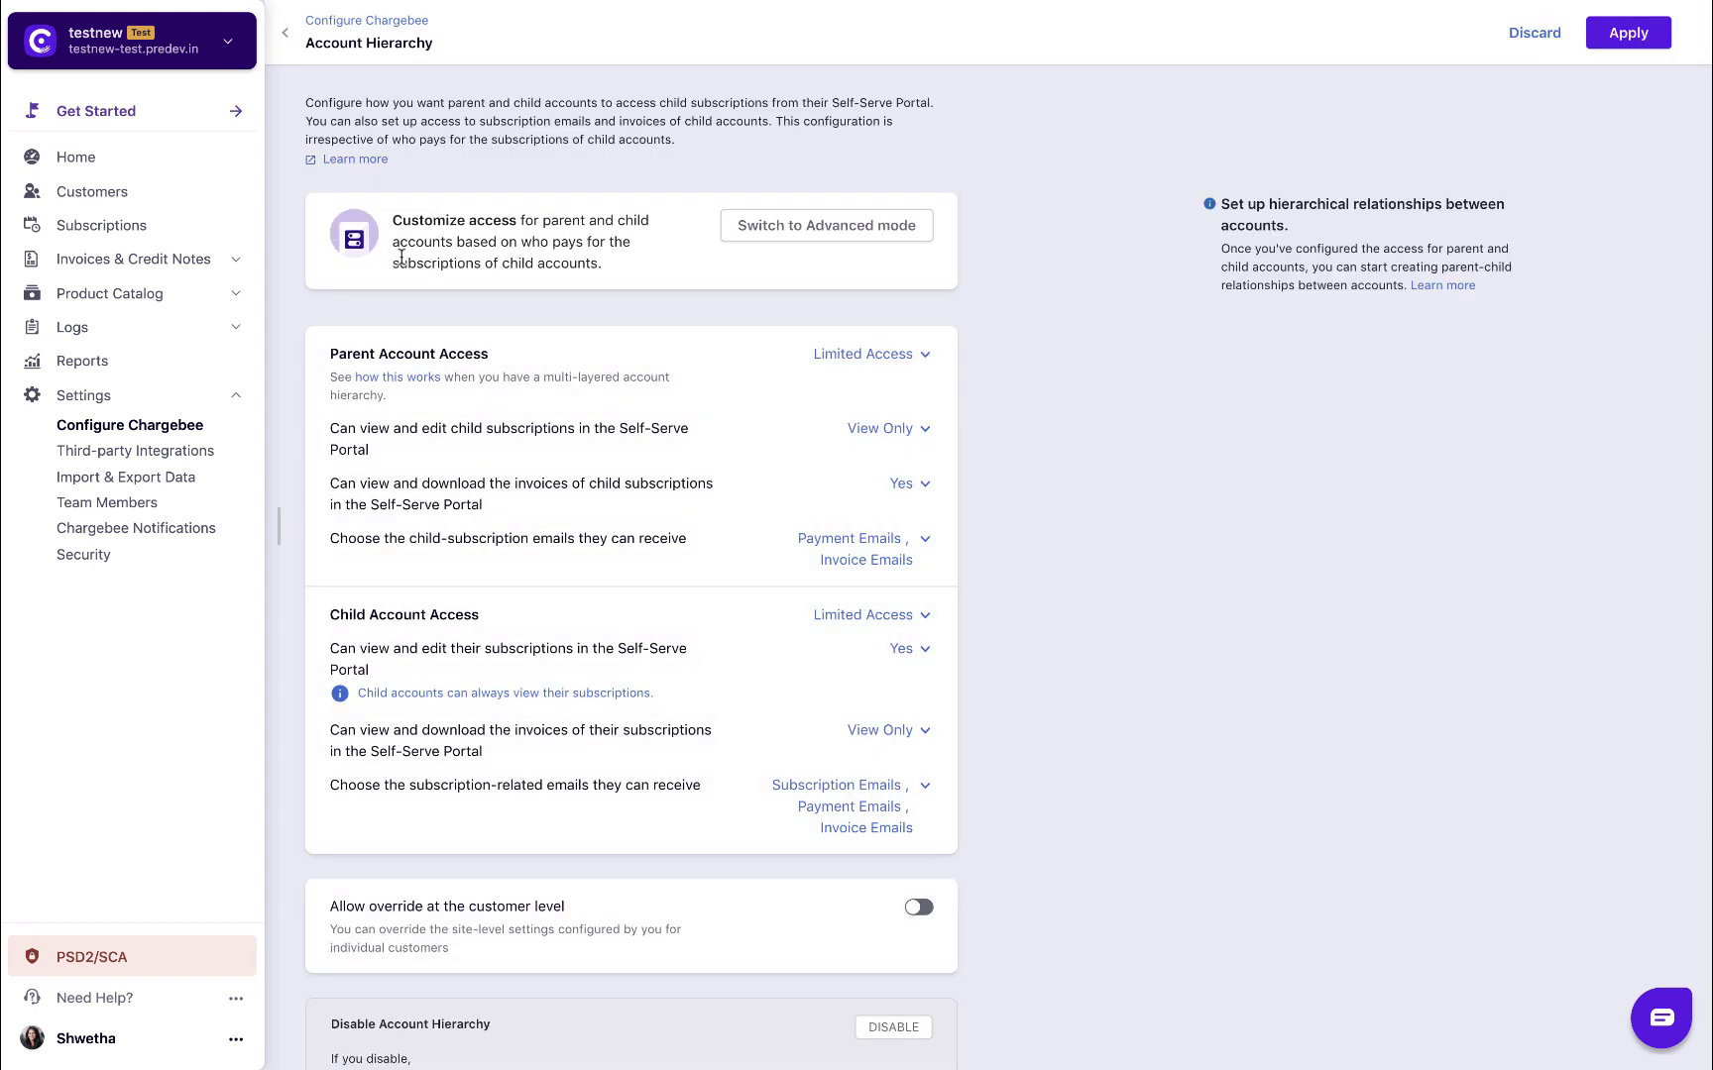
pyautogui.click(1649, 44)
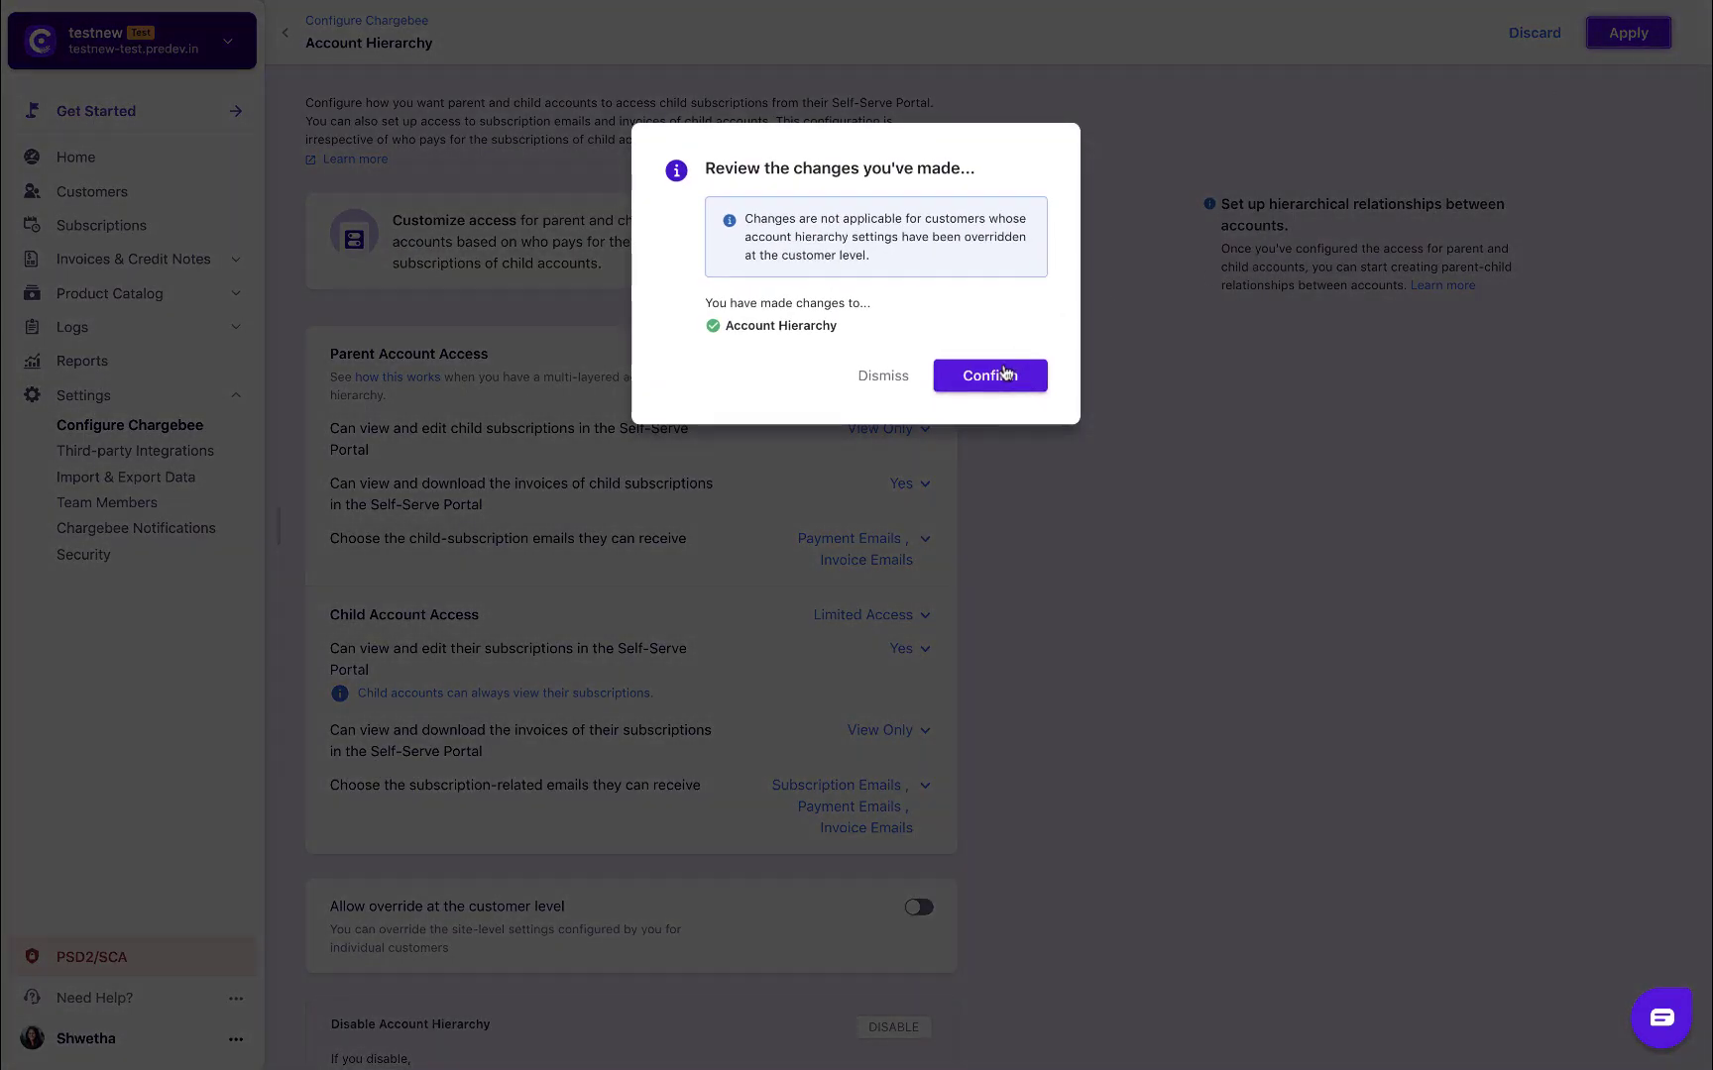
pyautogui.click(1005, 375)
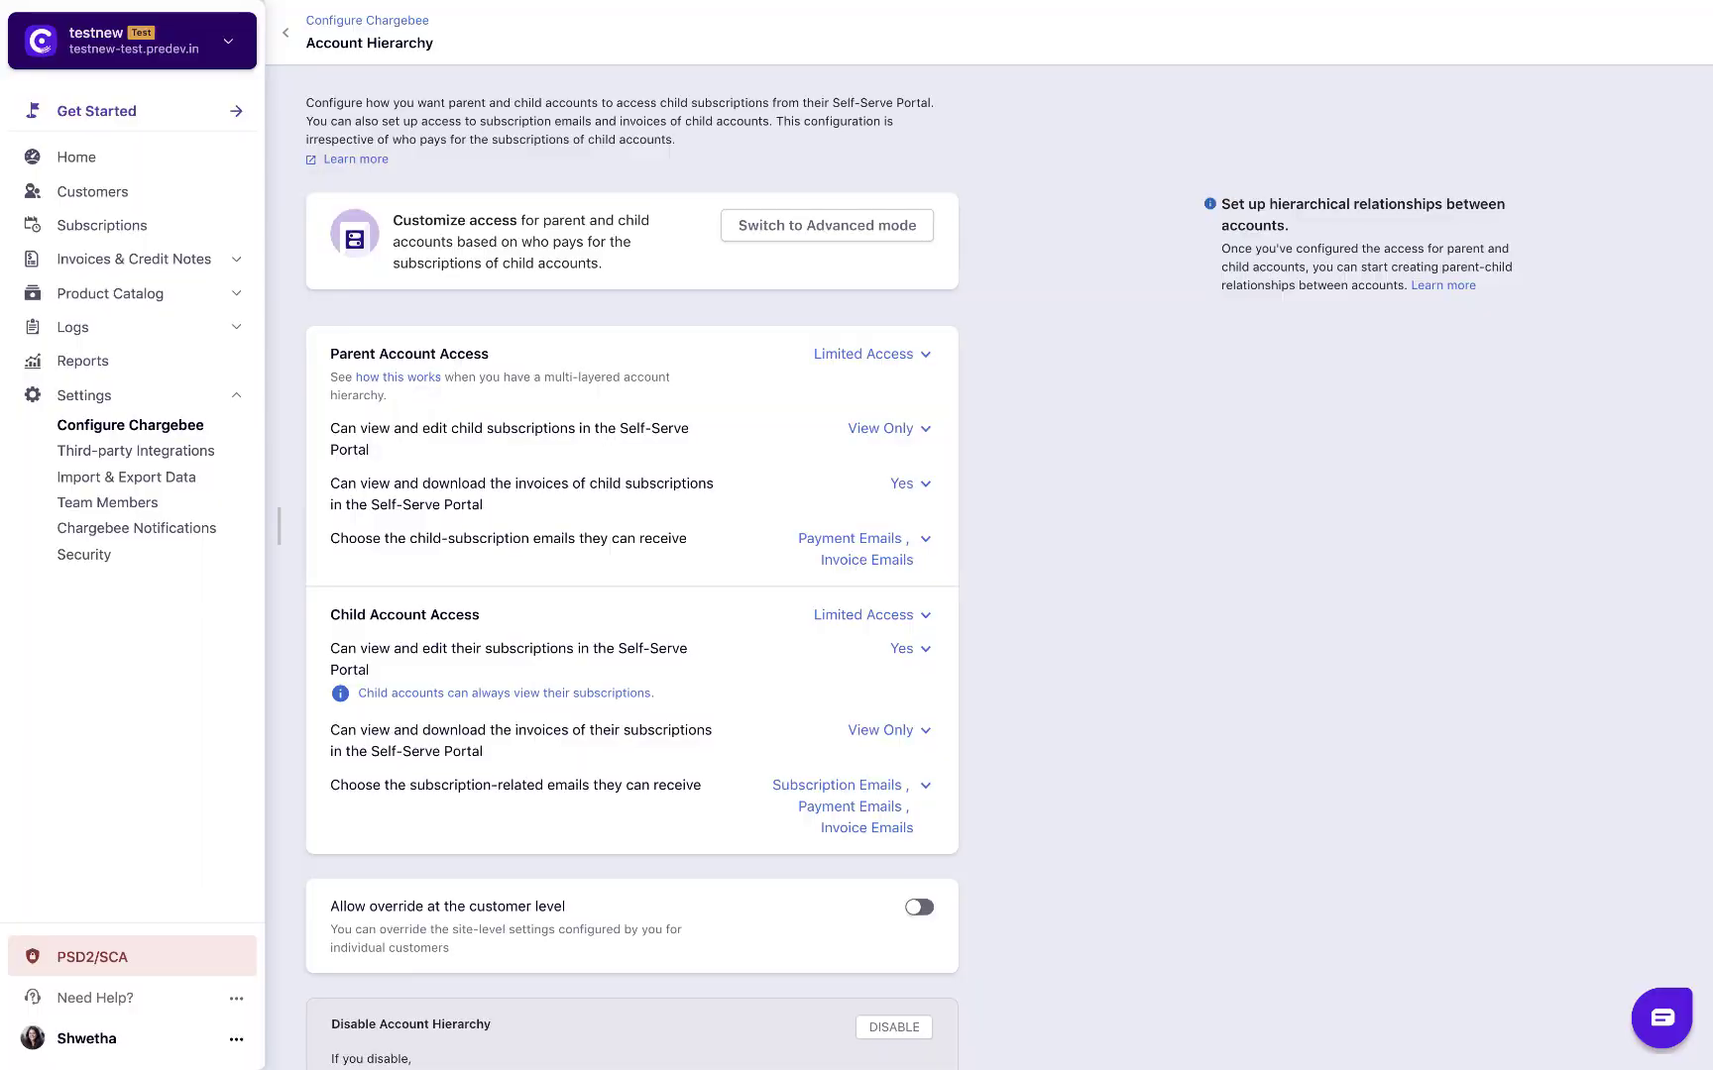
# Step: Show the access levels available in the Parent Account Access dropdown
pyautogui.click(905, 232)
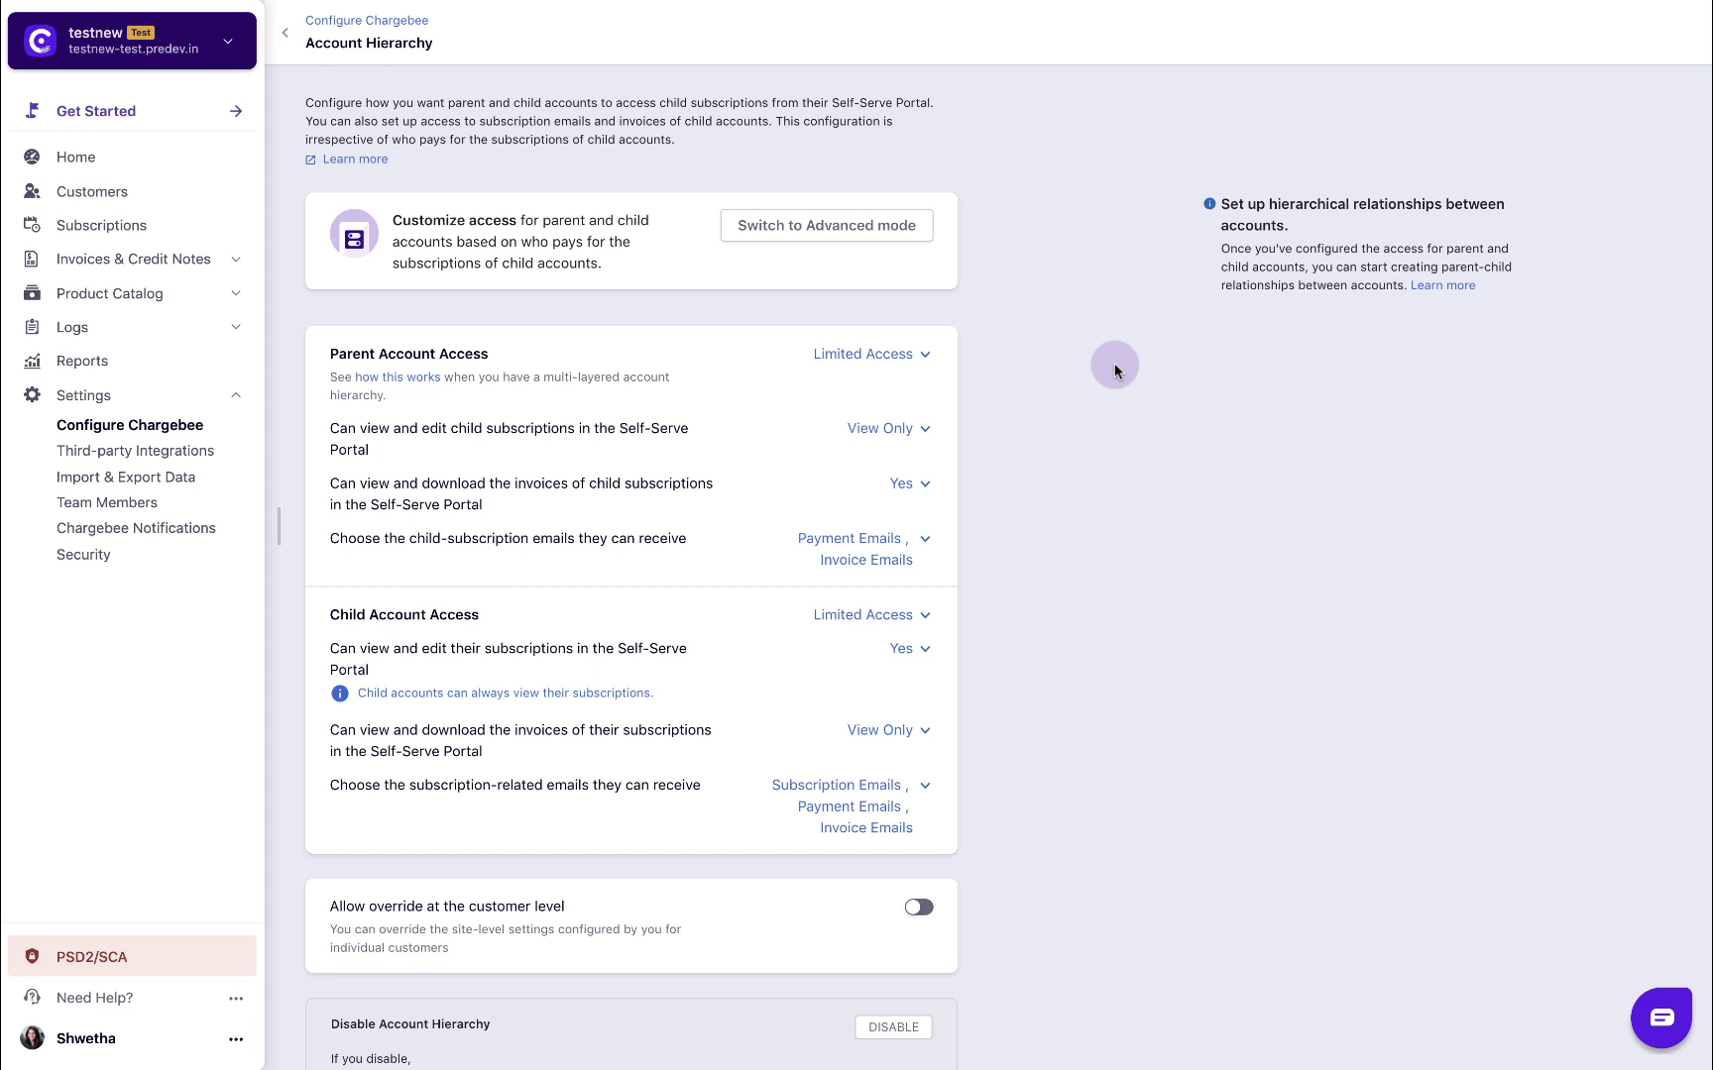
# Step: Keep parents at Limited Access, let them edit child subscriptions, and add Subscription Emails
pyautogui.click(922, 355)
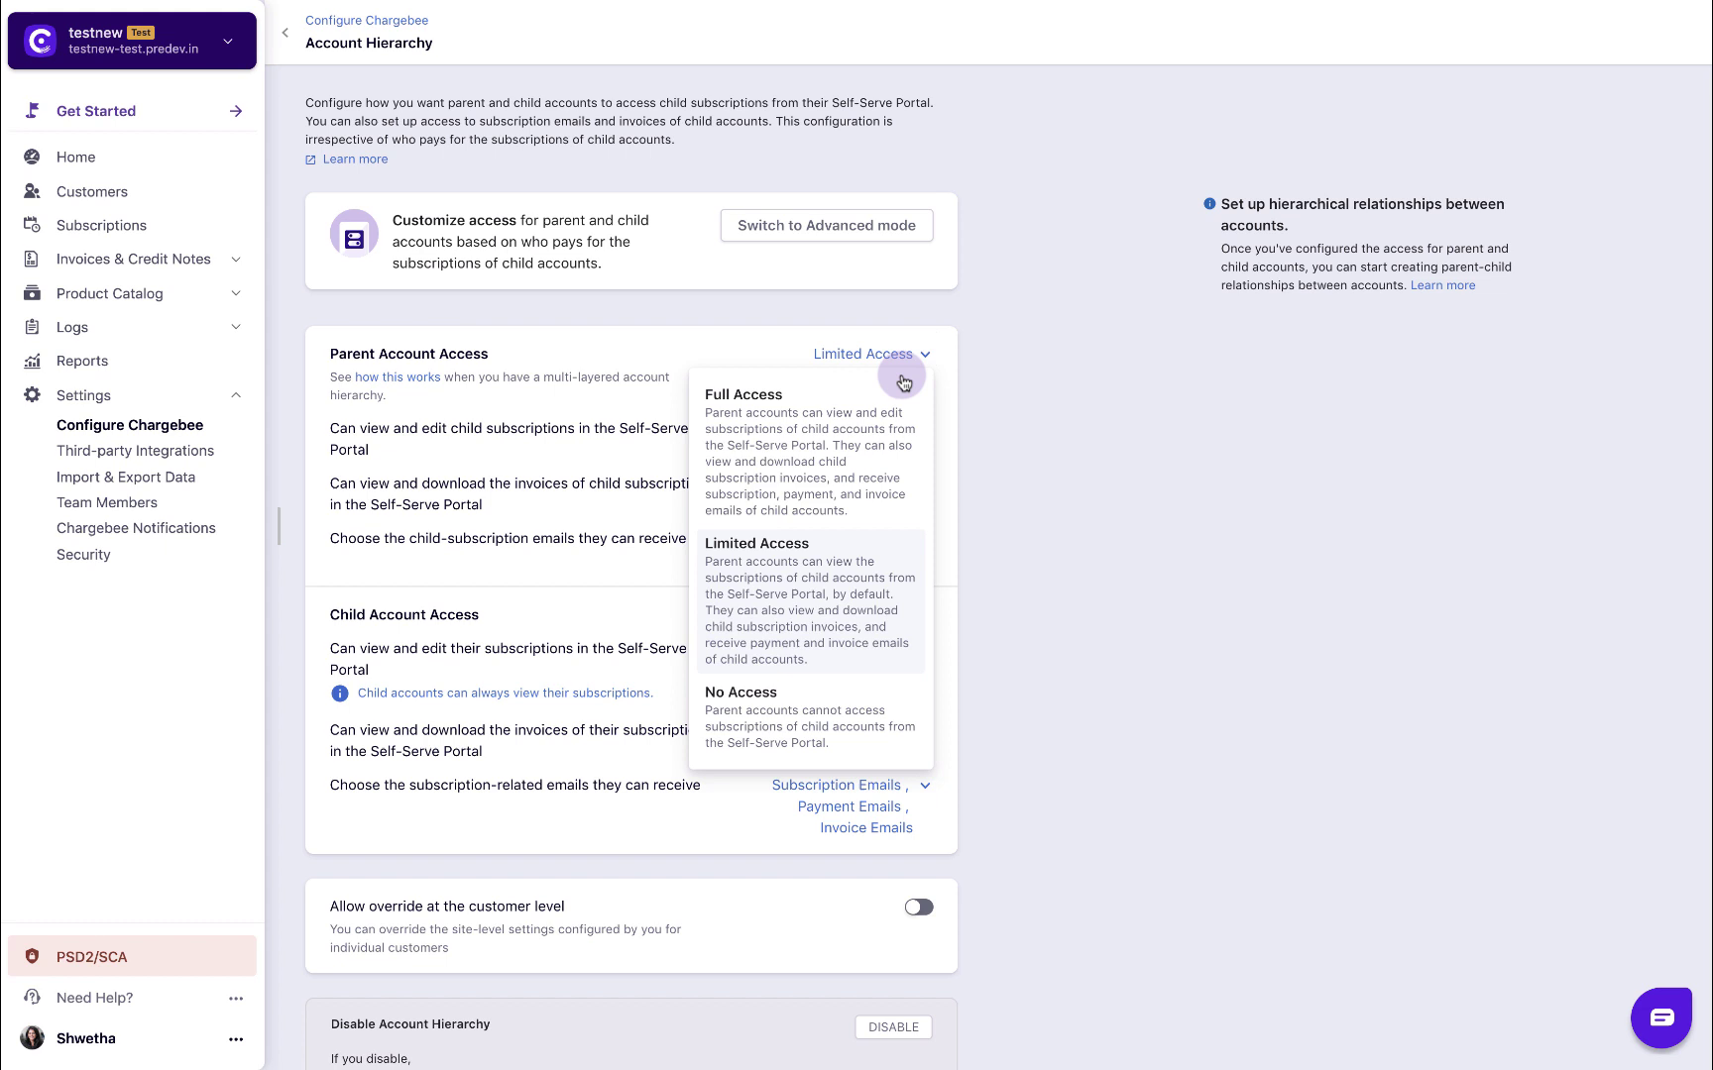
pyautogui.click(890, 405)
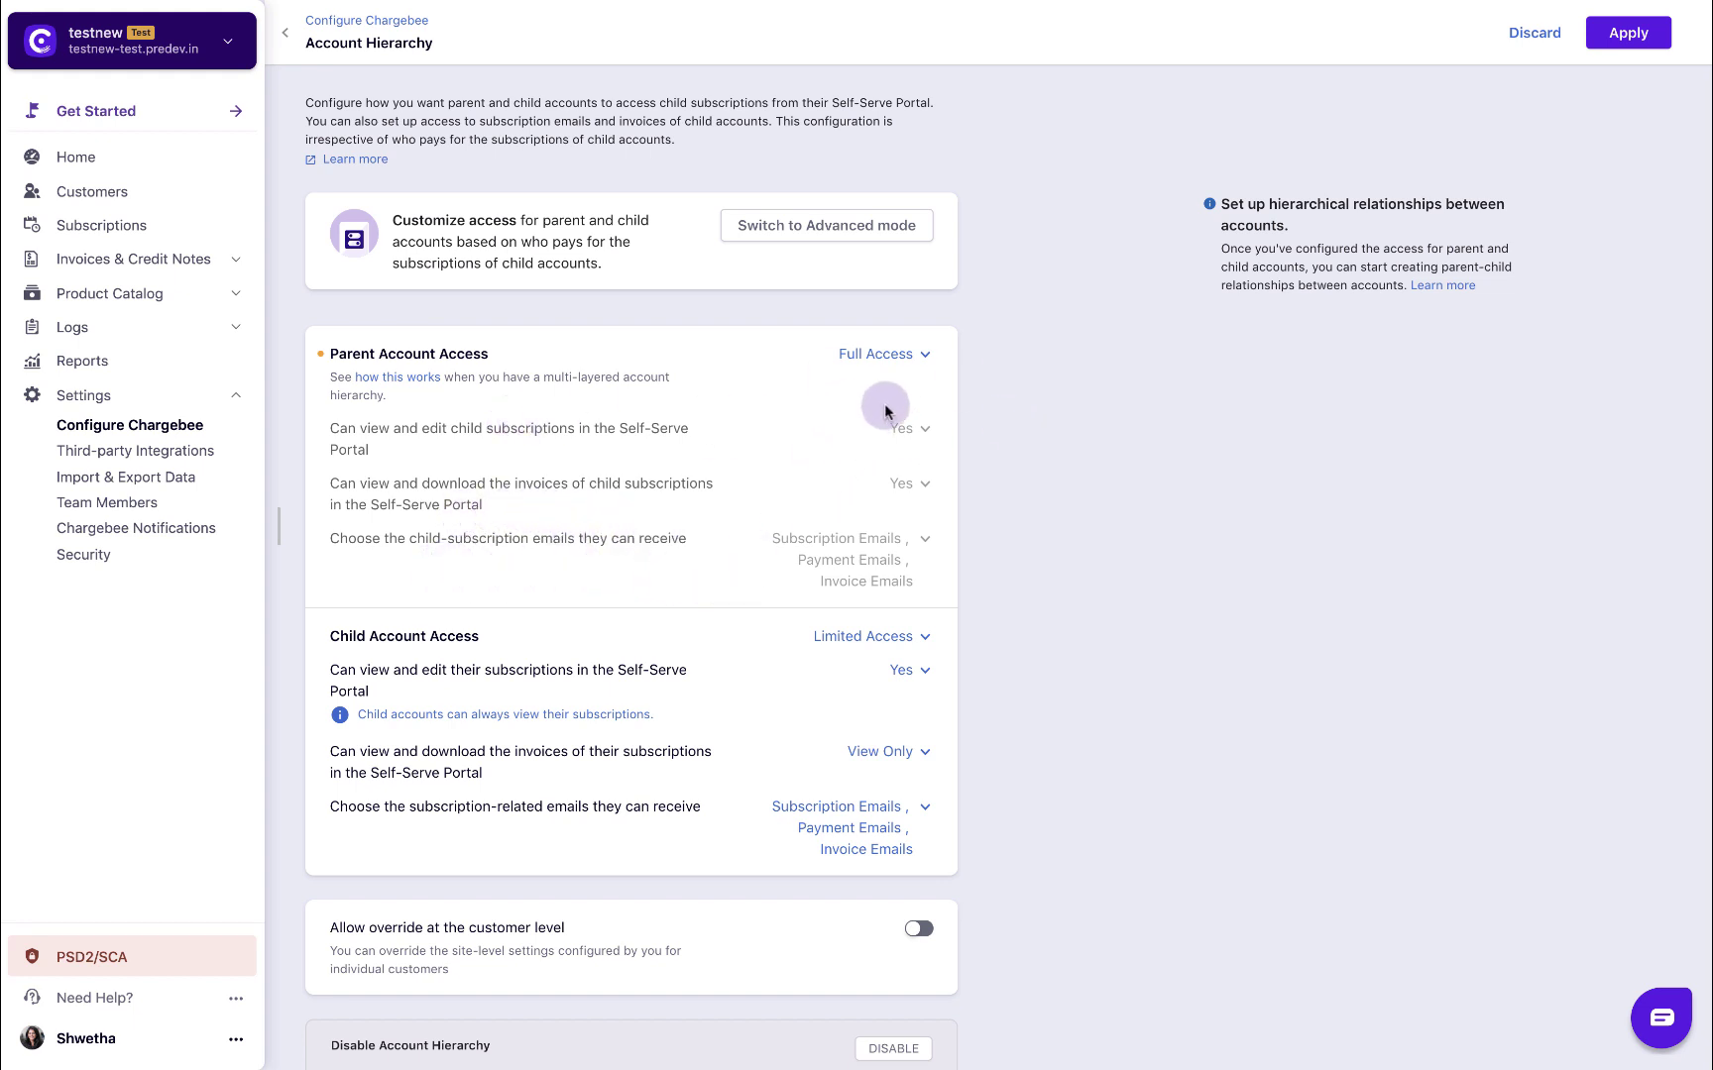
pyautogui.click(904, 355)
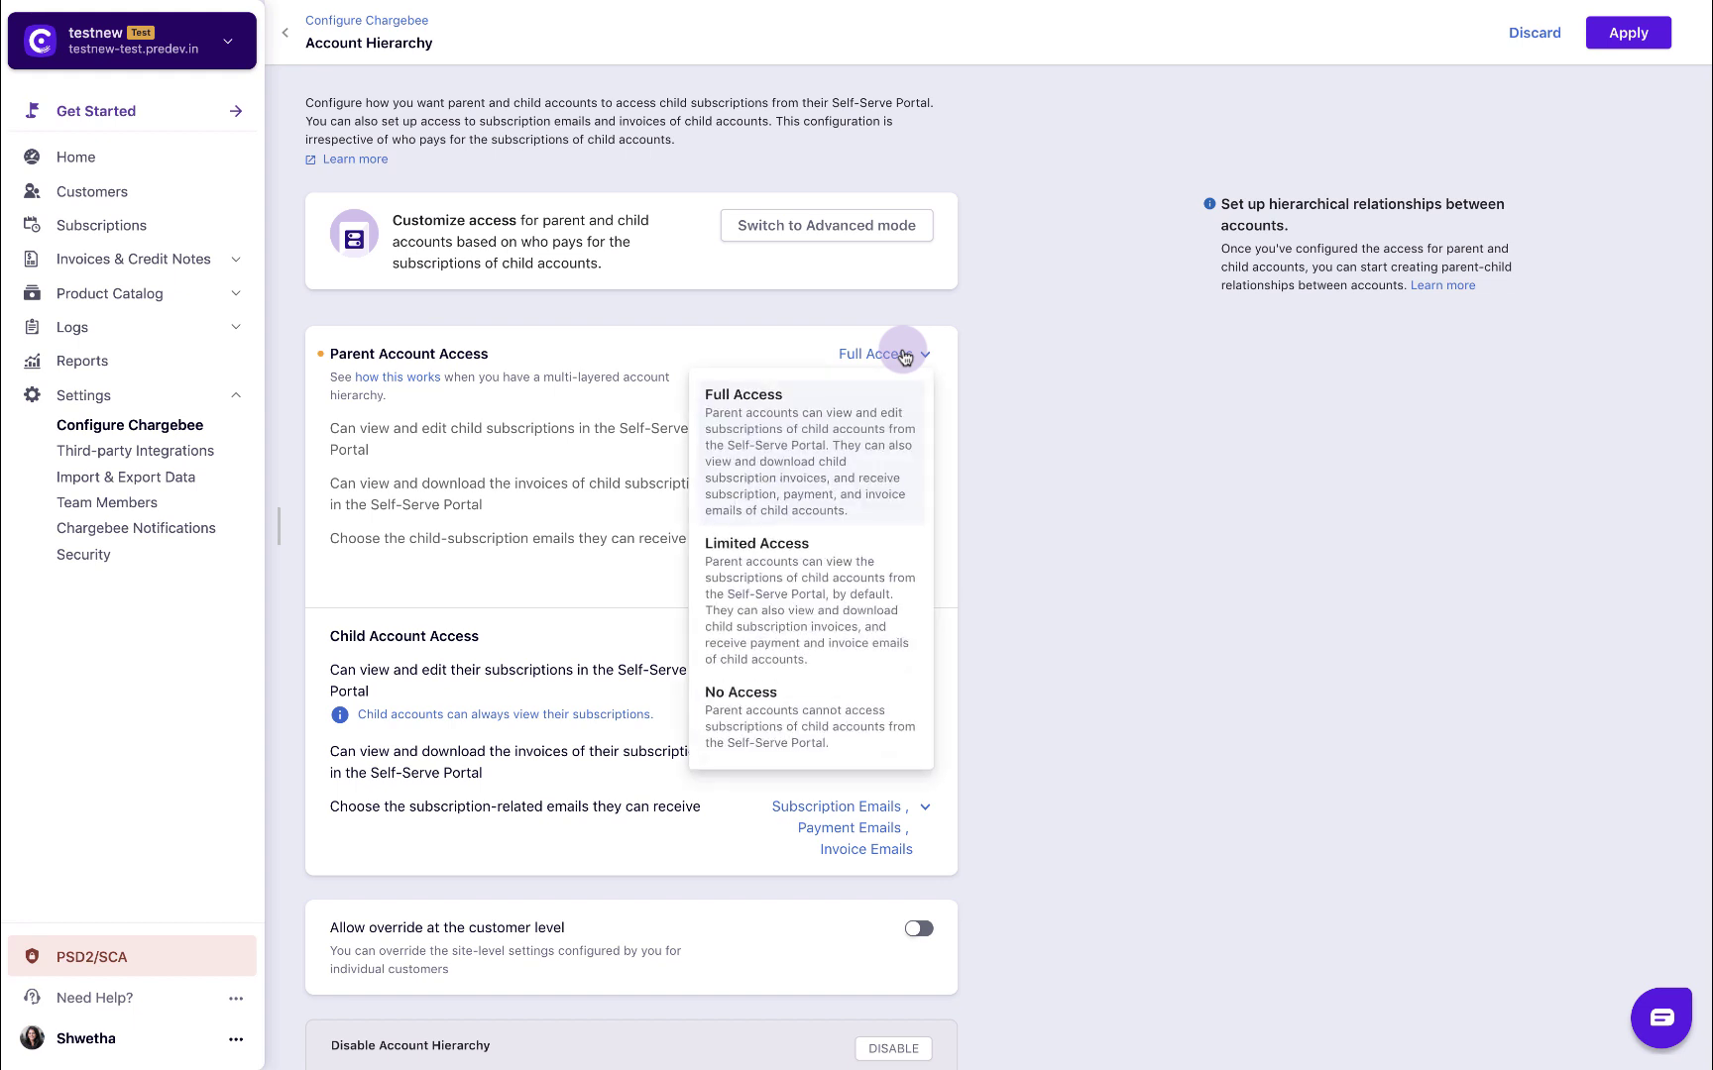
pyautogui.click(815, 571)
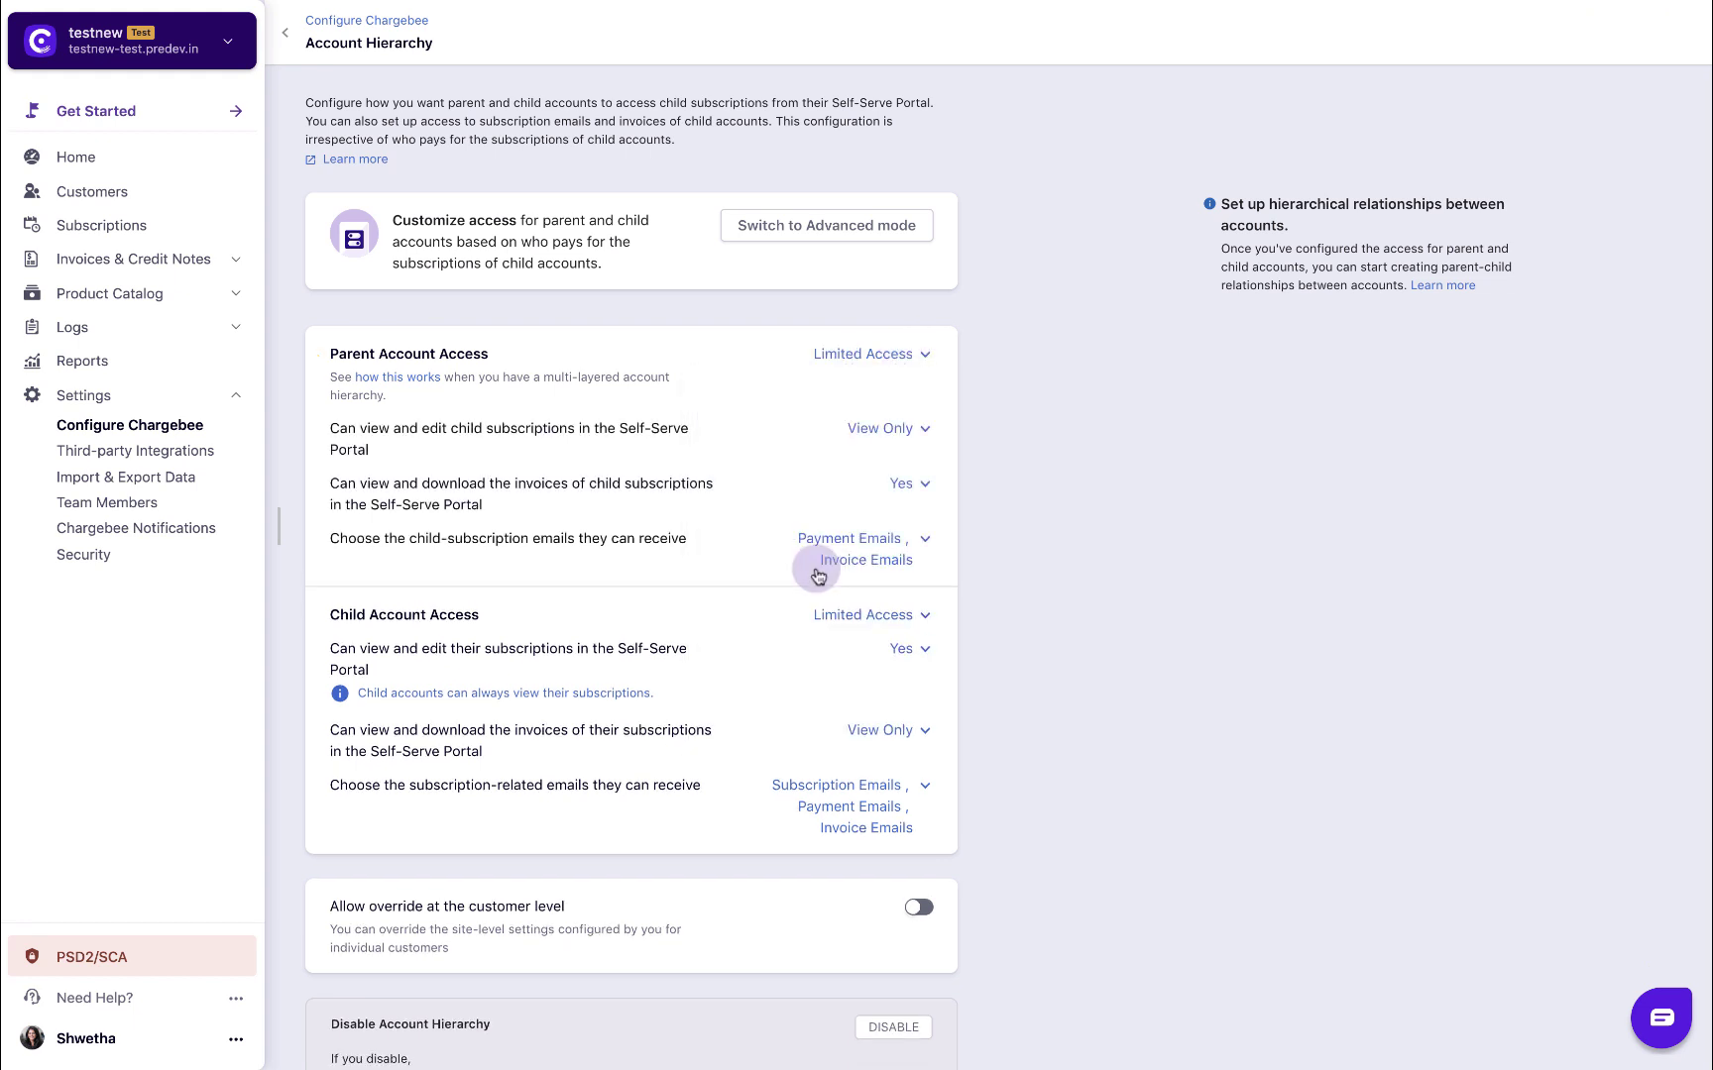
pyautogui.click(895, 433)
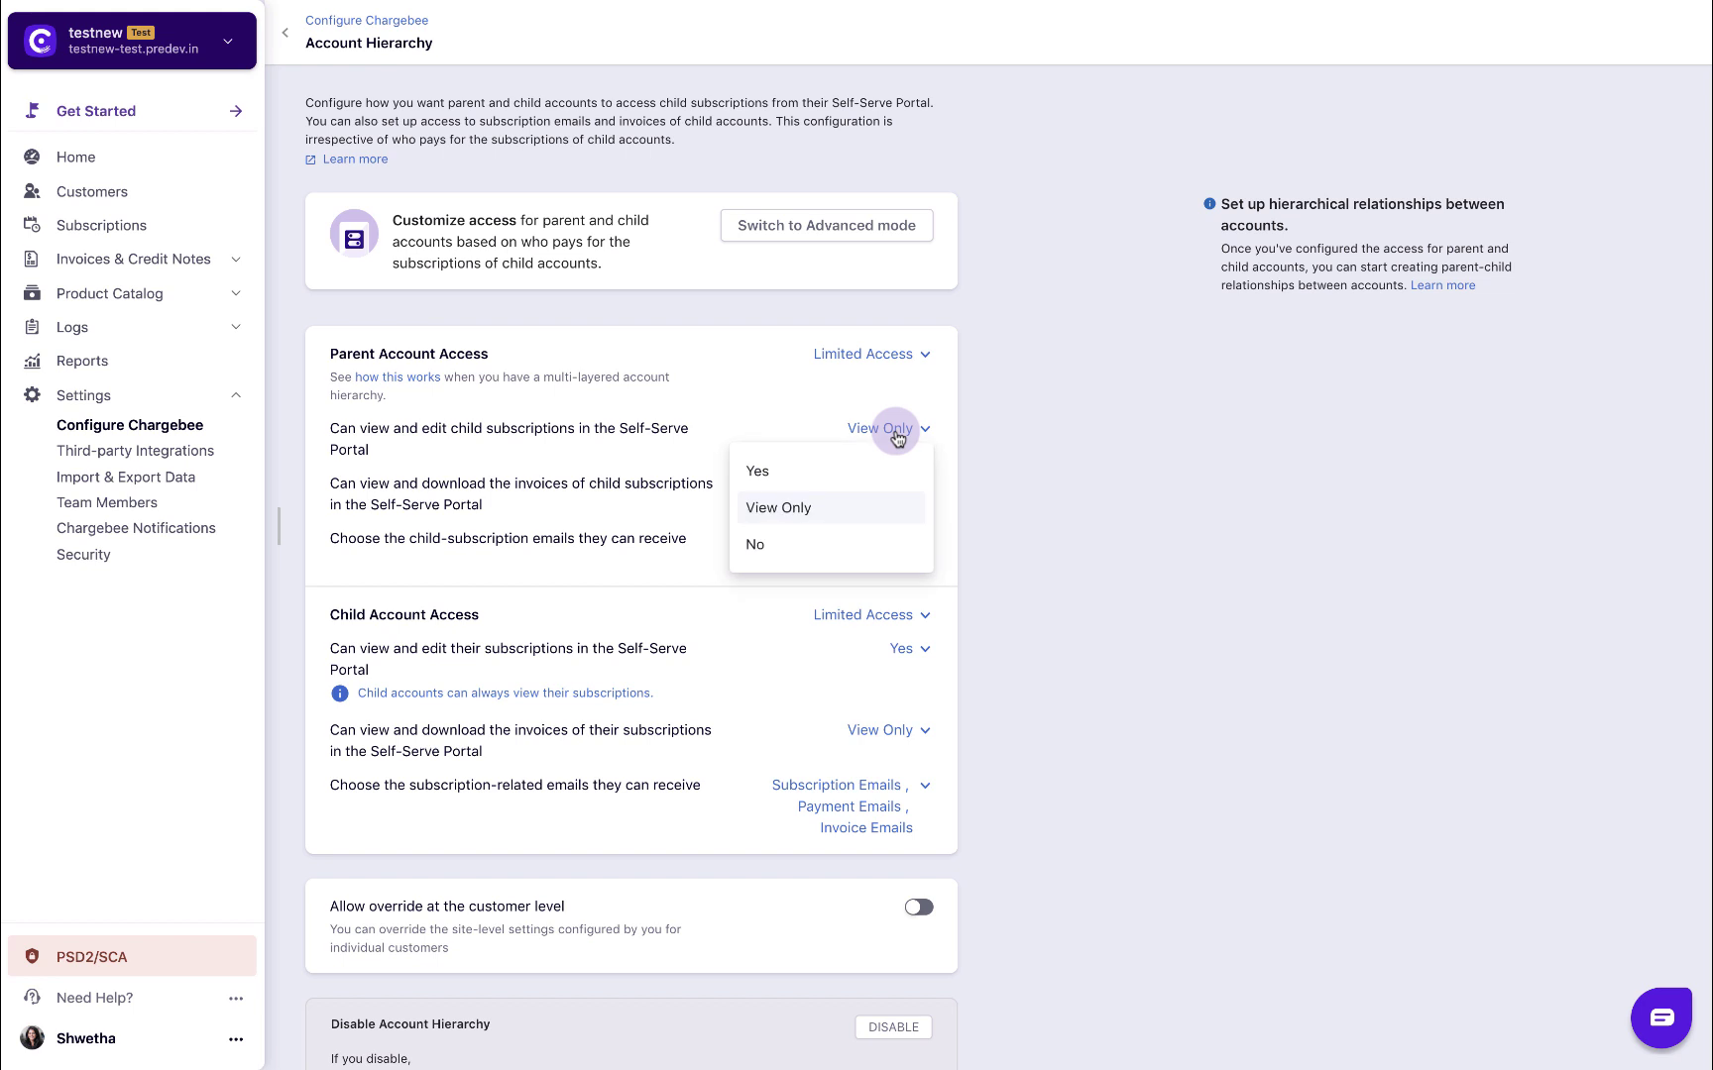
pyautogui.click(878, 463)
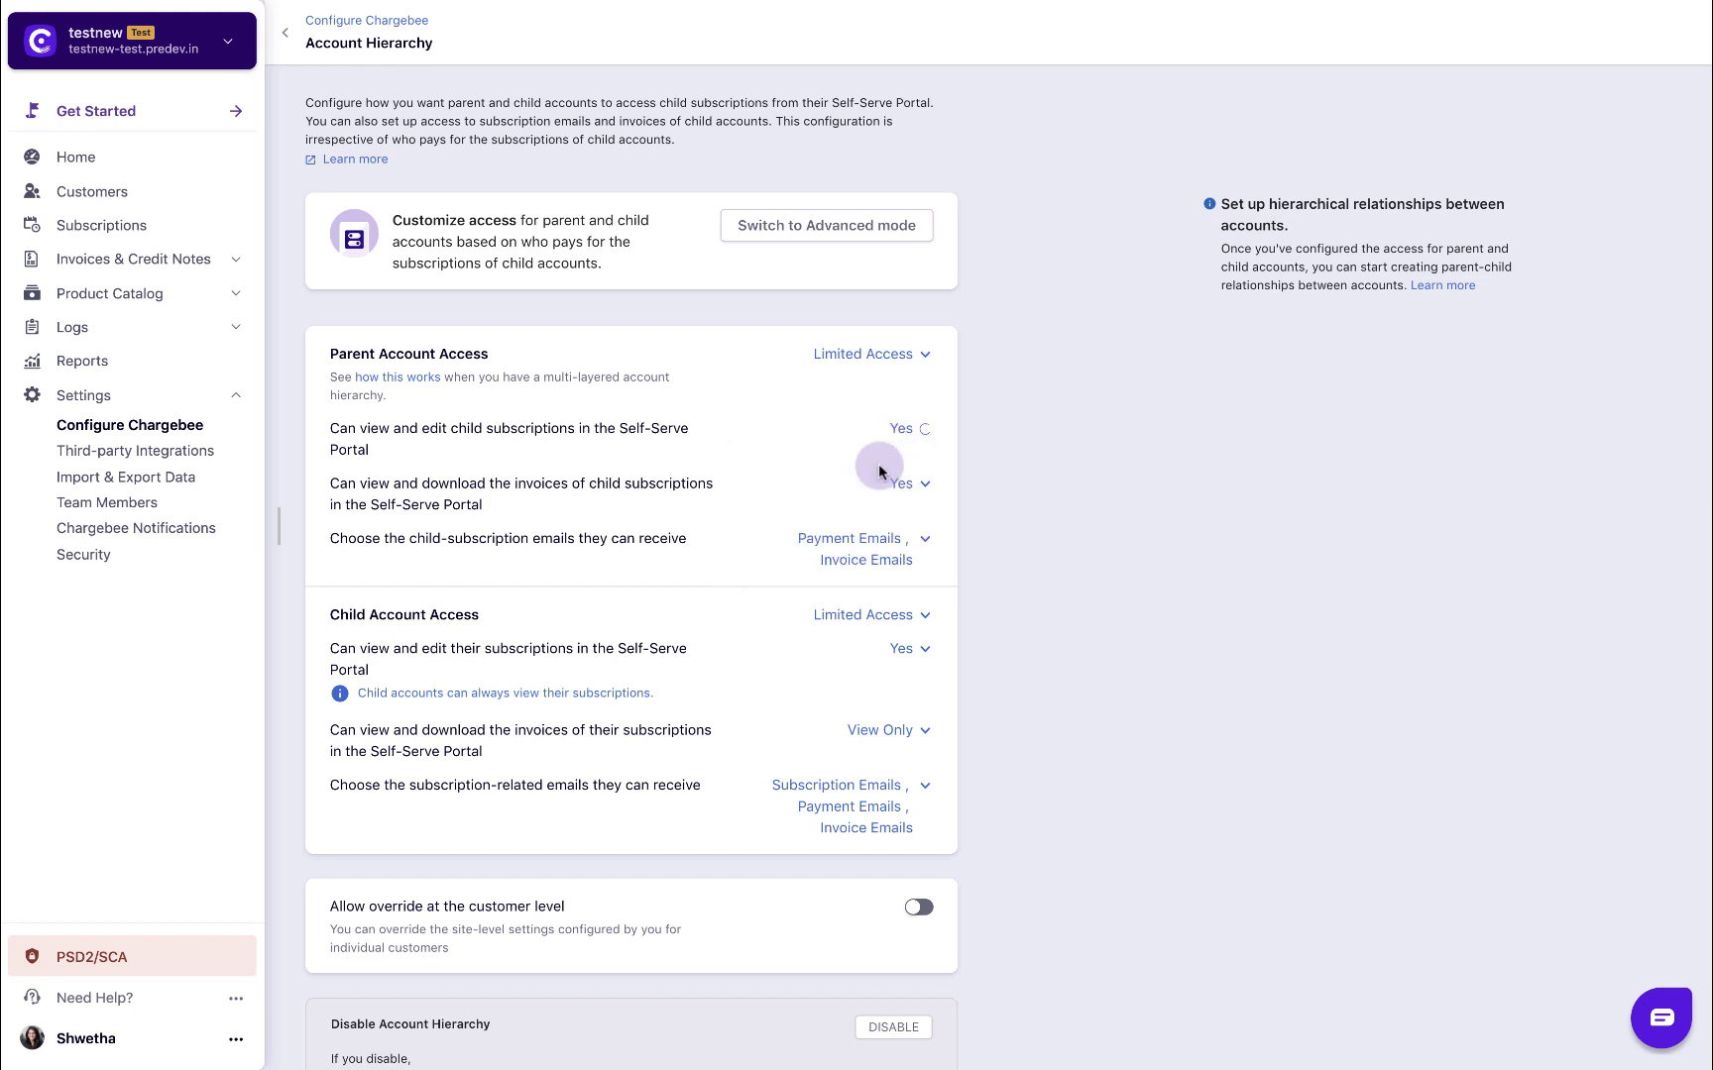
pyautogui.click(872, 541)
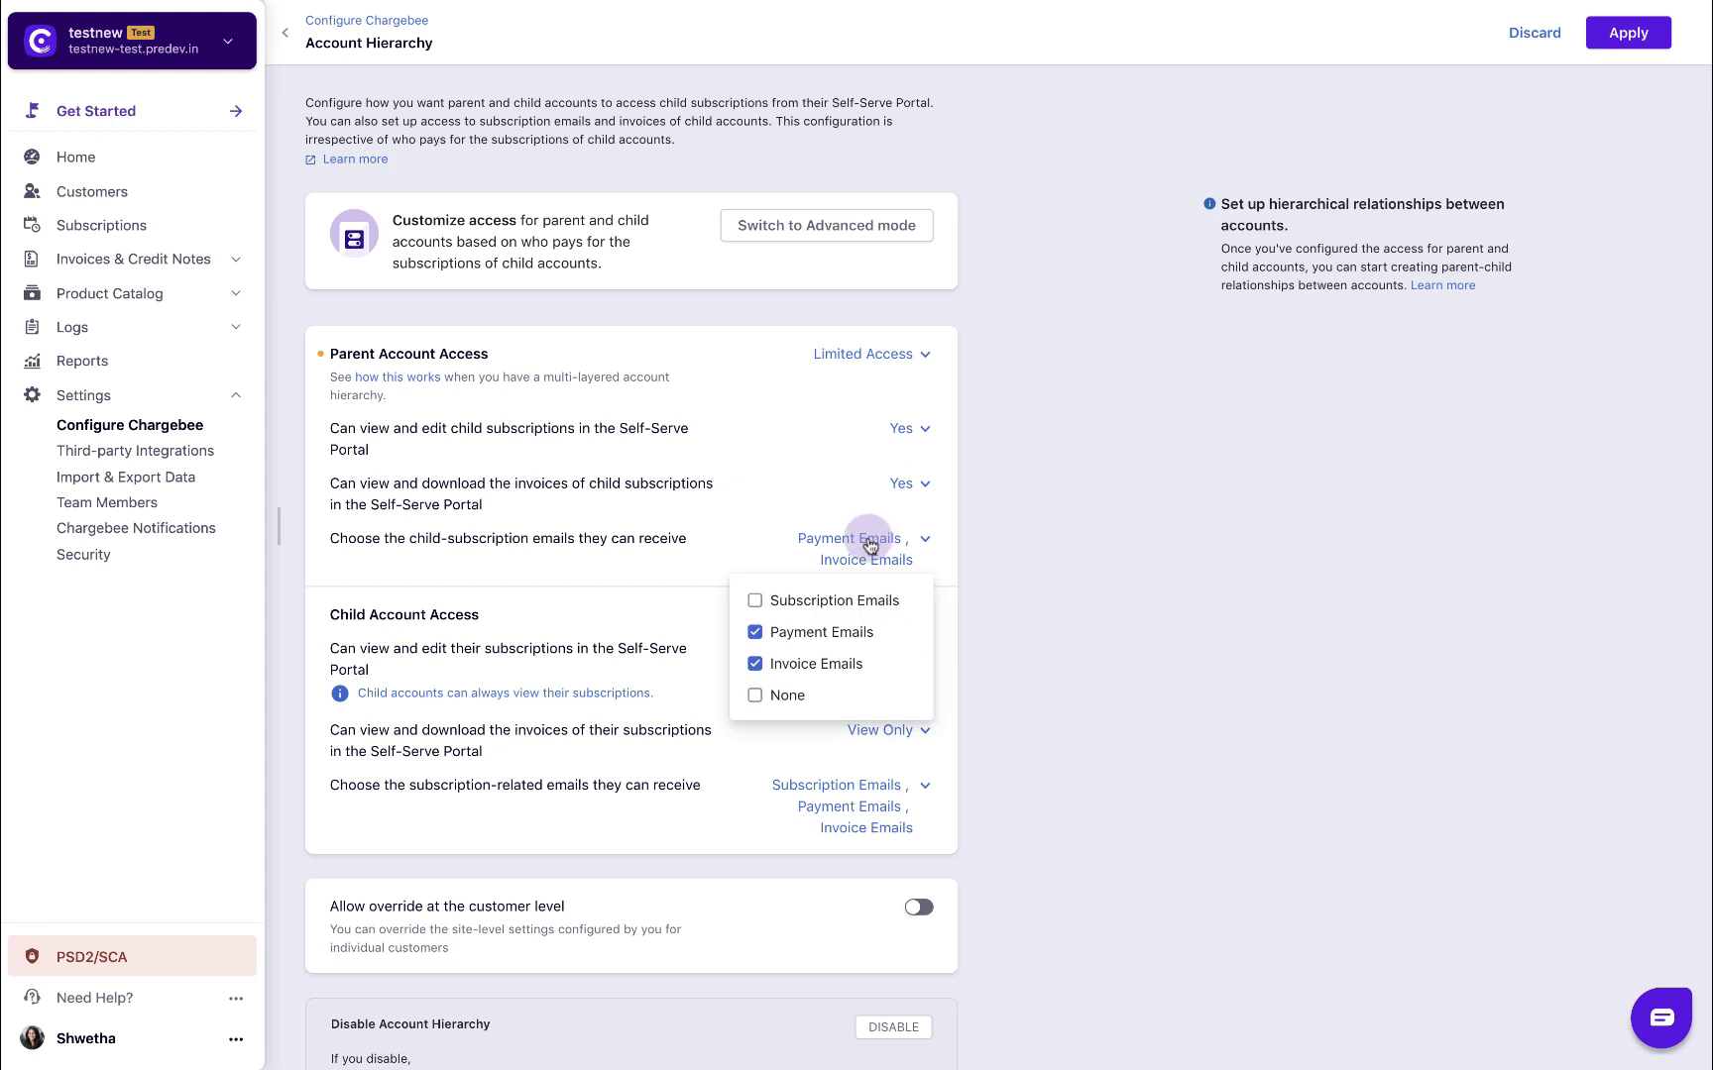
pyautogui.click(755, 601)
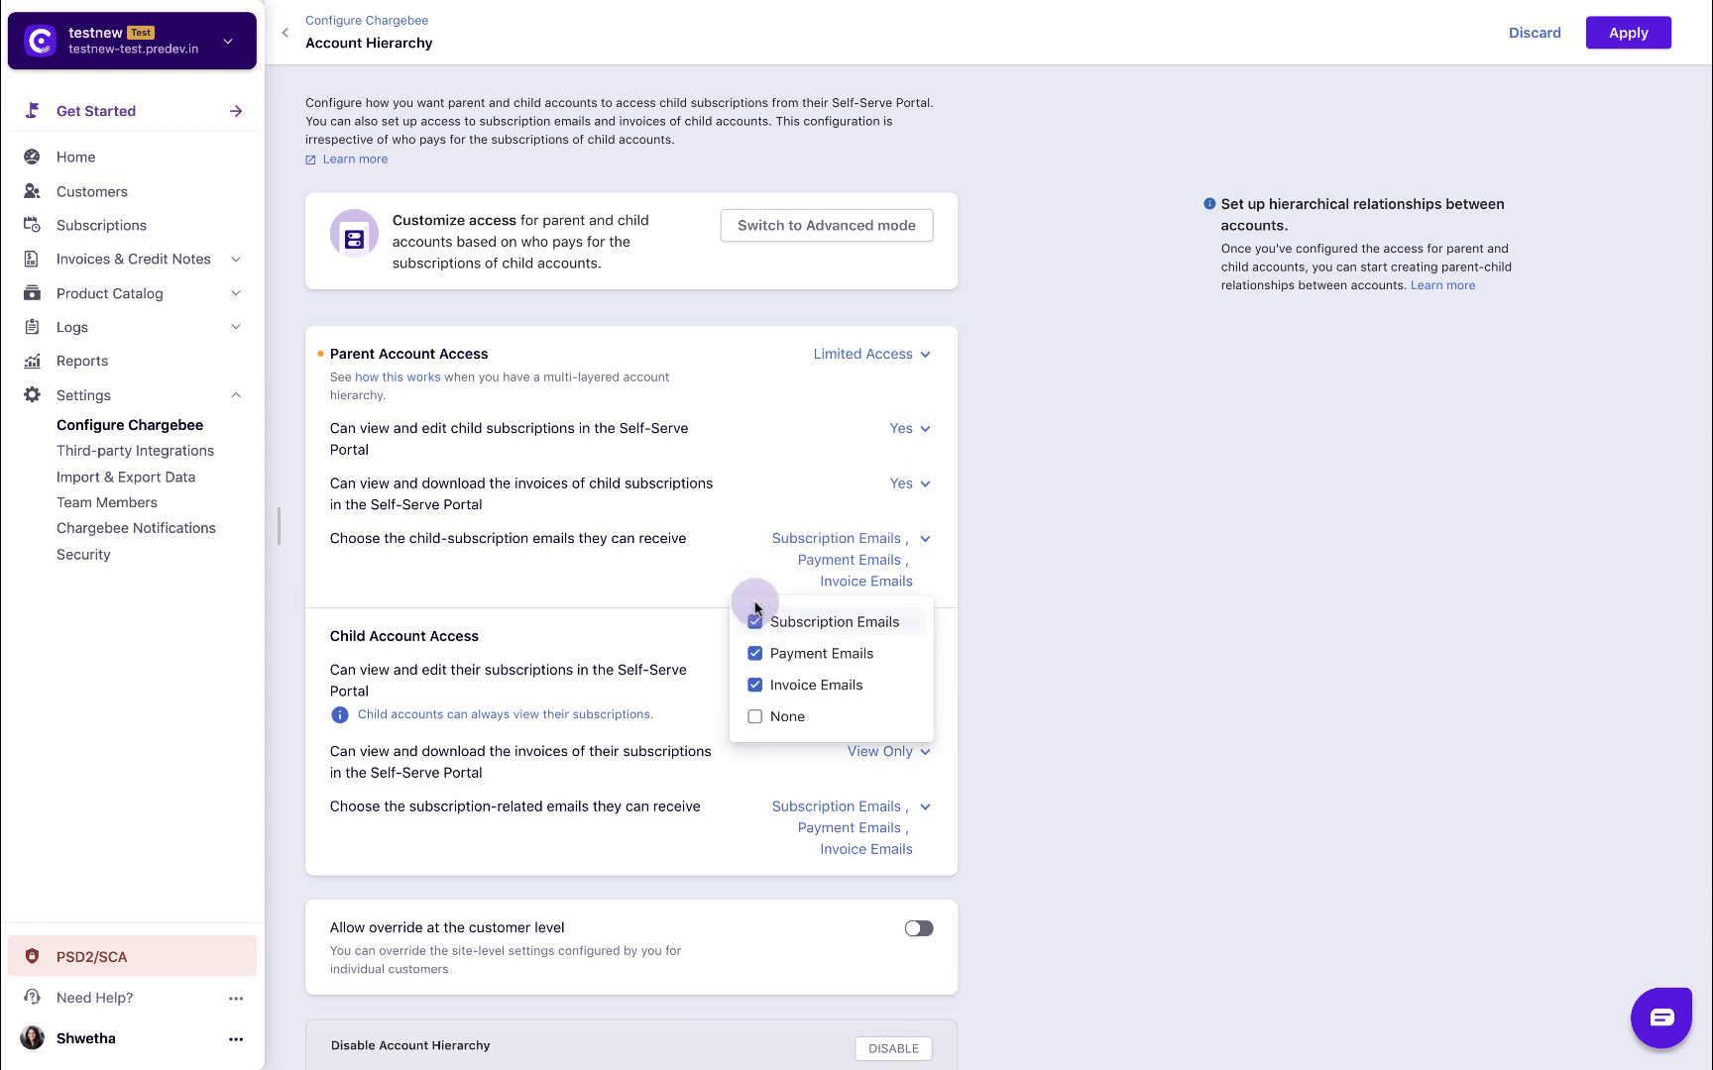
pyautogui.click(928, 541)
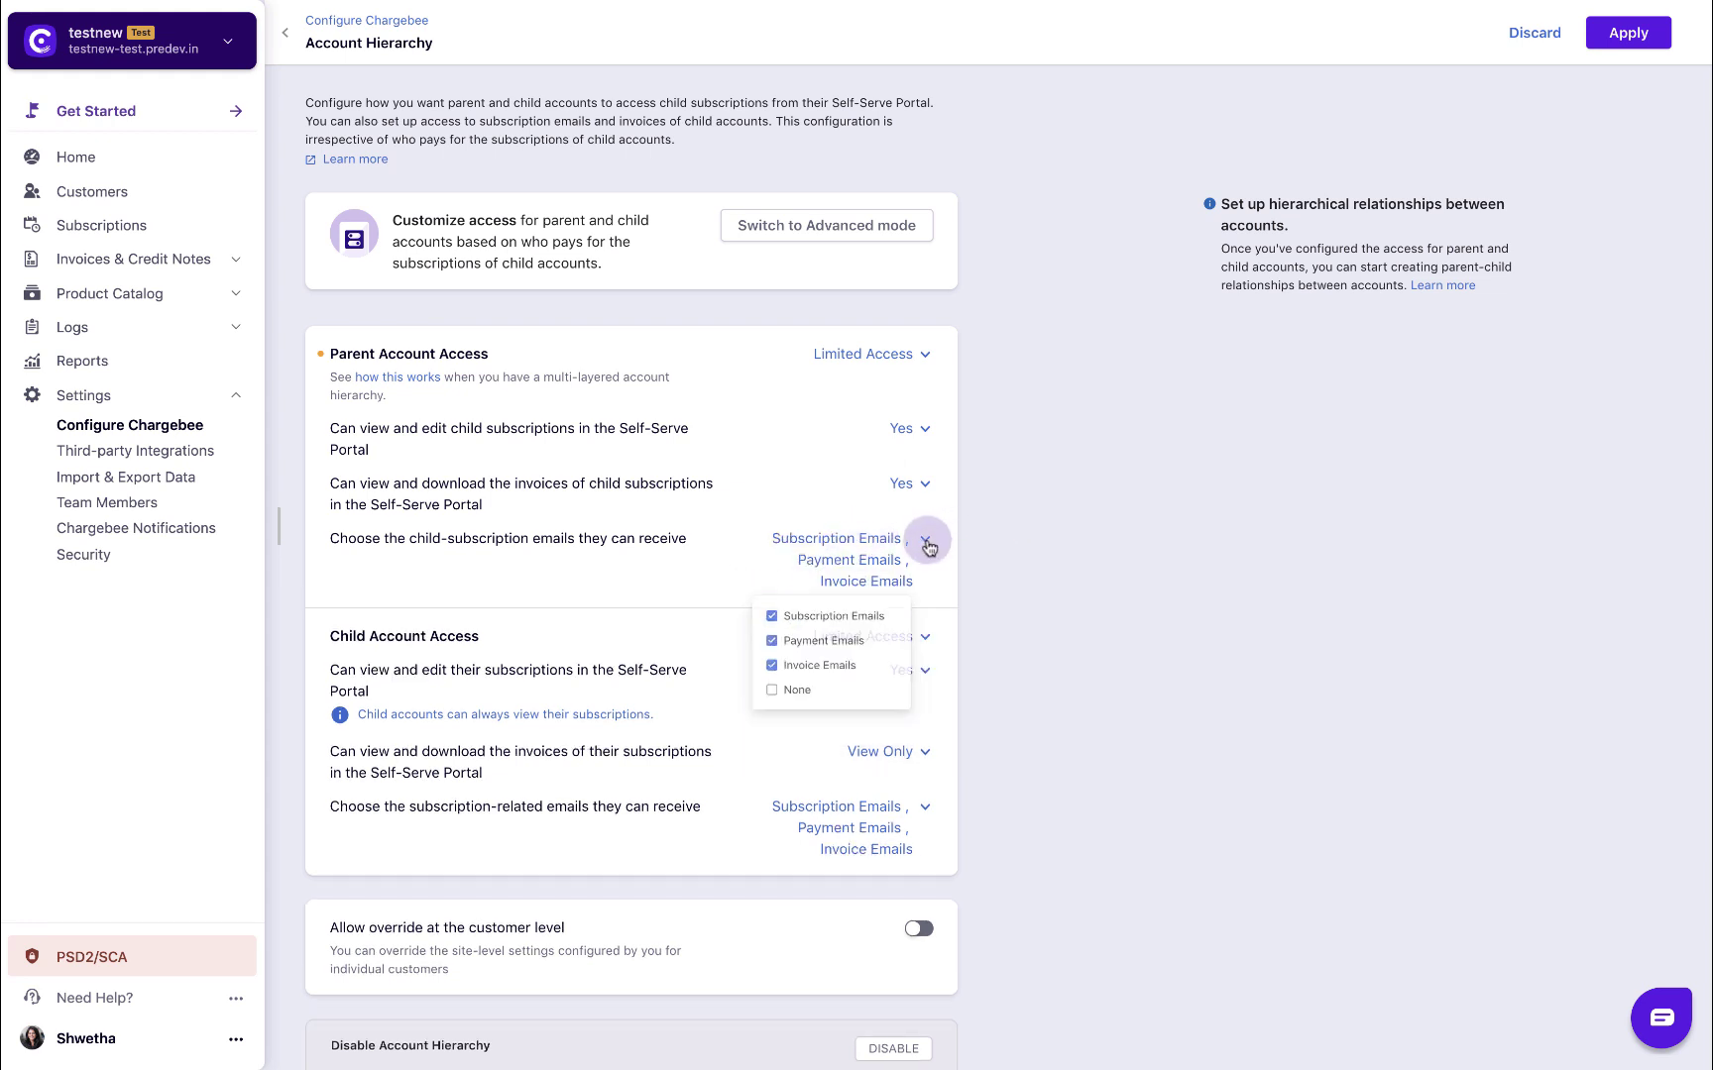
# Step: Set Child Account Access to Full Access
pyautogui.click(924, 354)
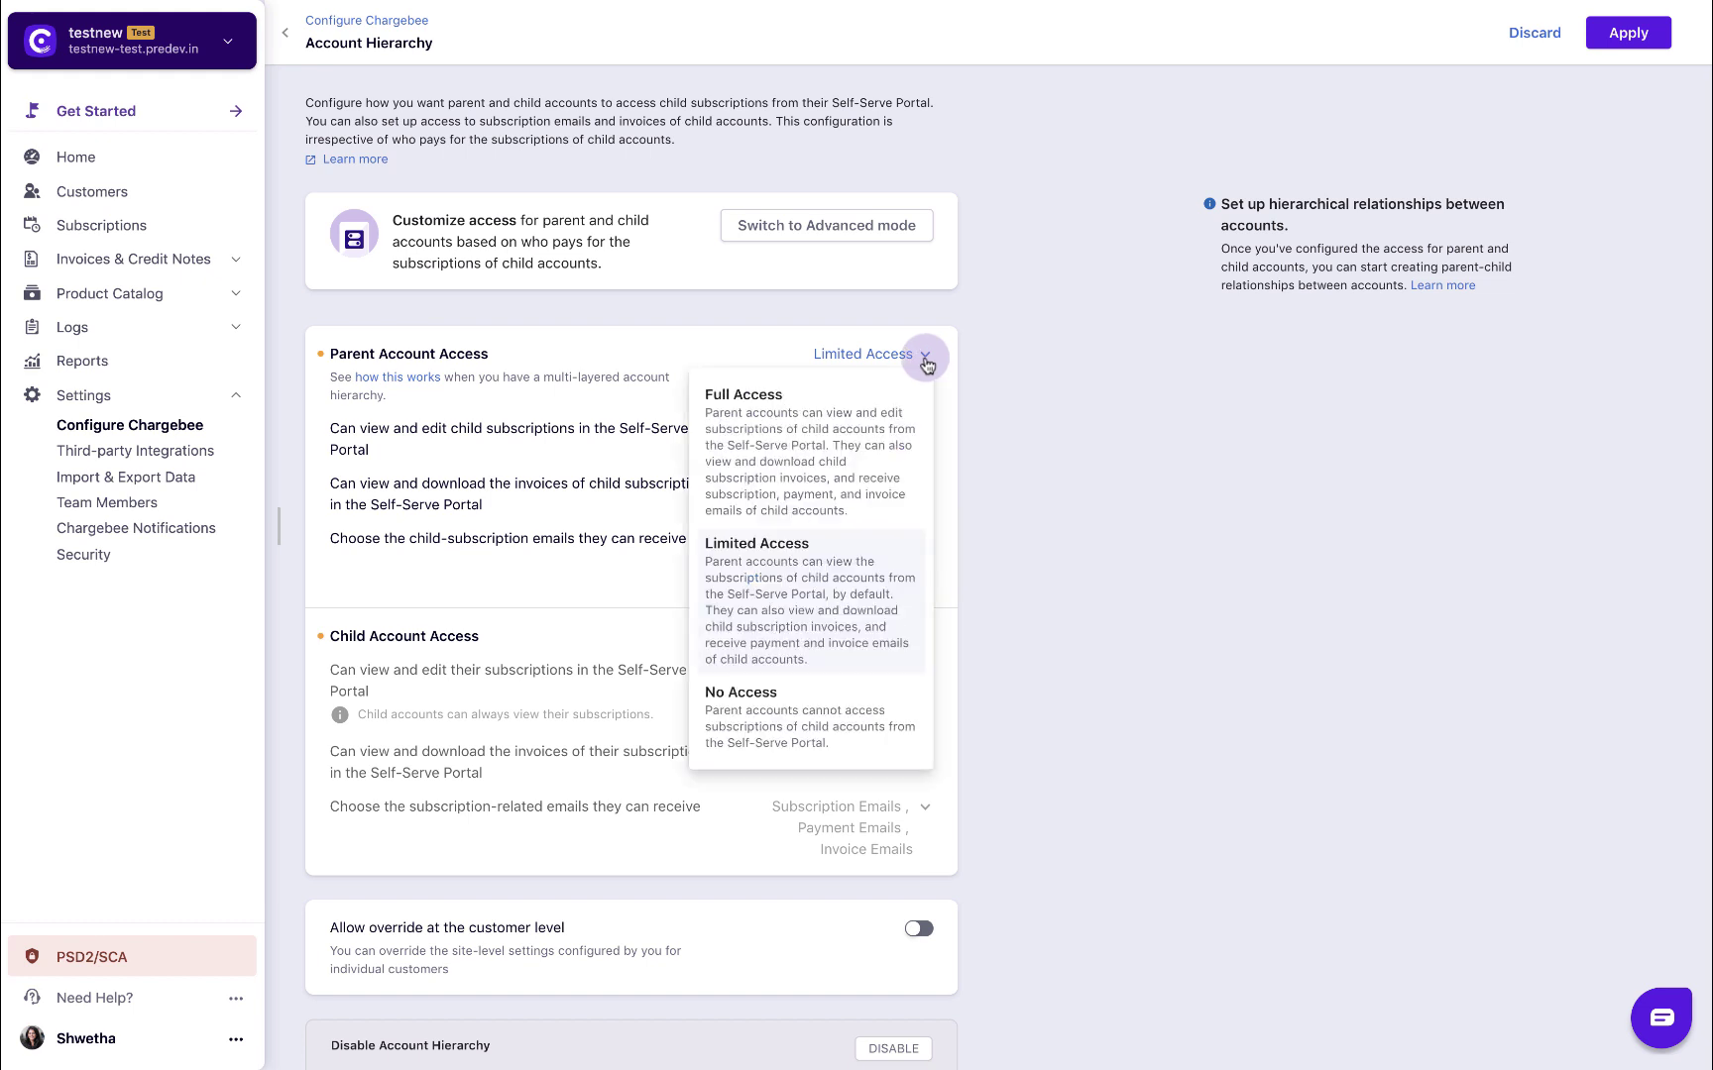
pyautogui.click(846, 719)
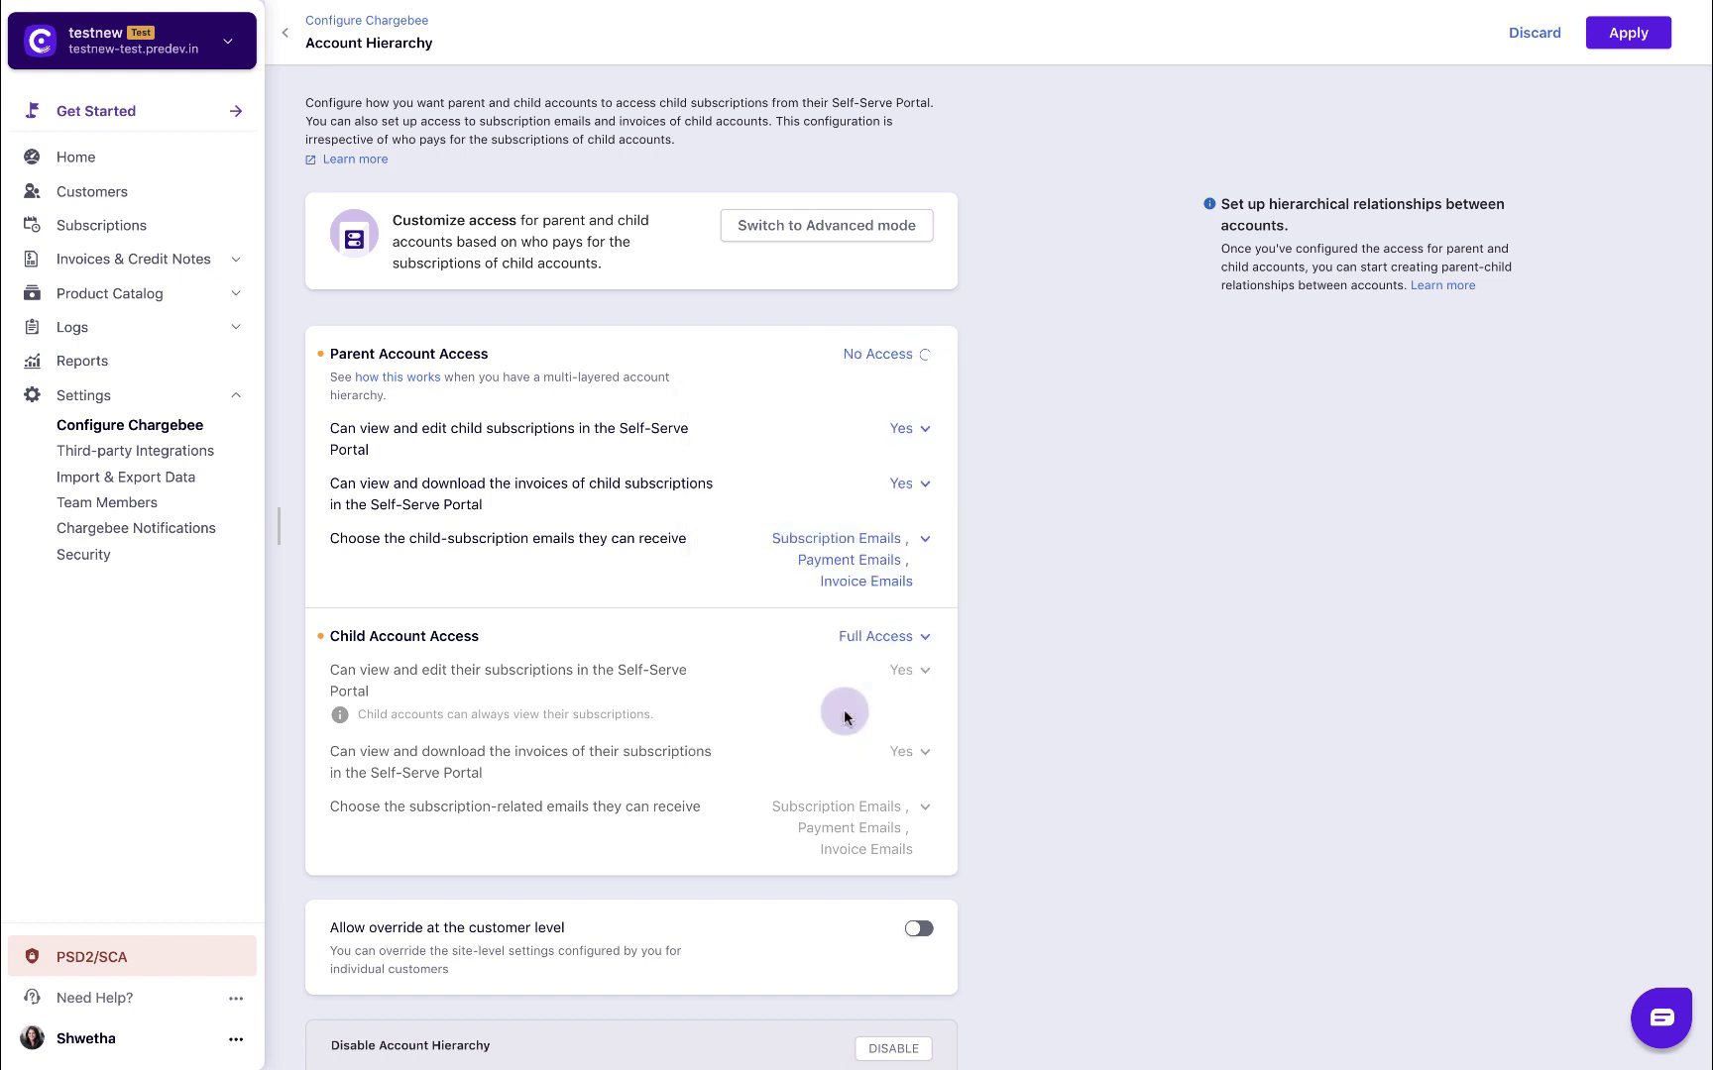
pyautogui.click(902, 638)
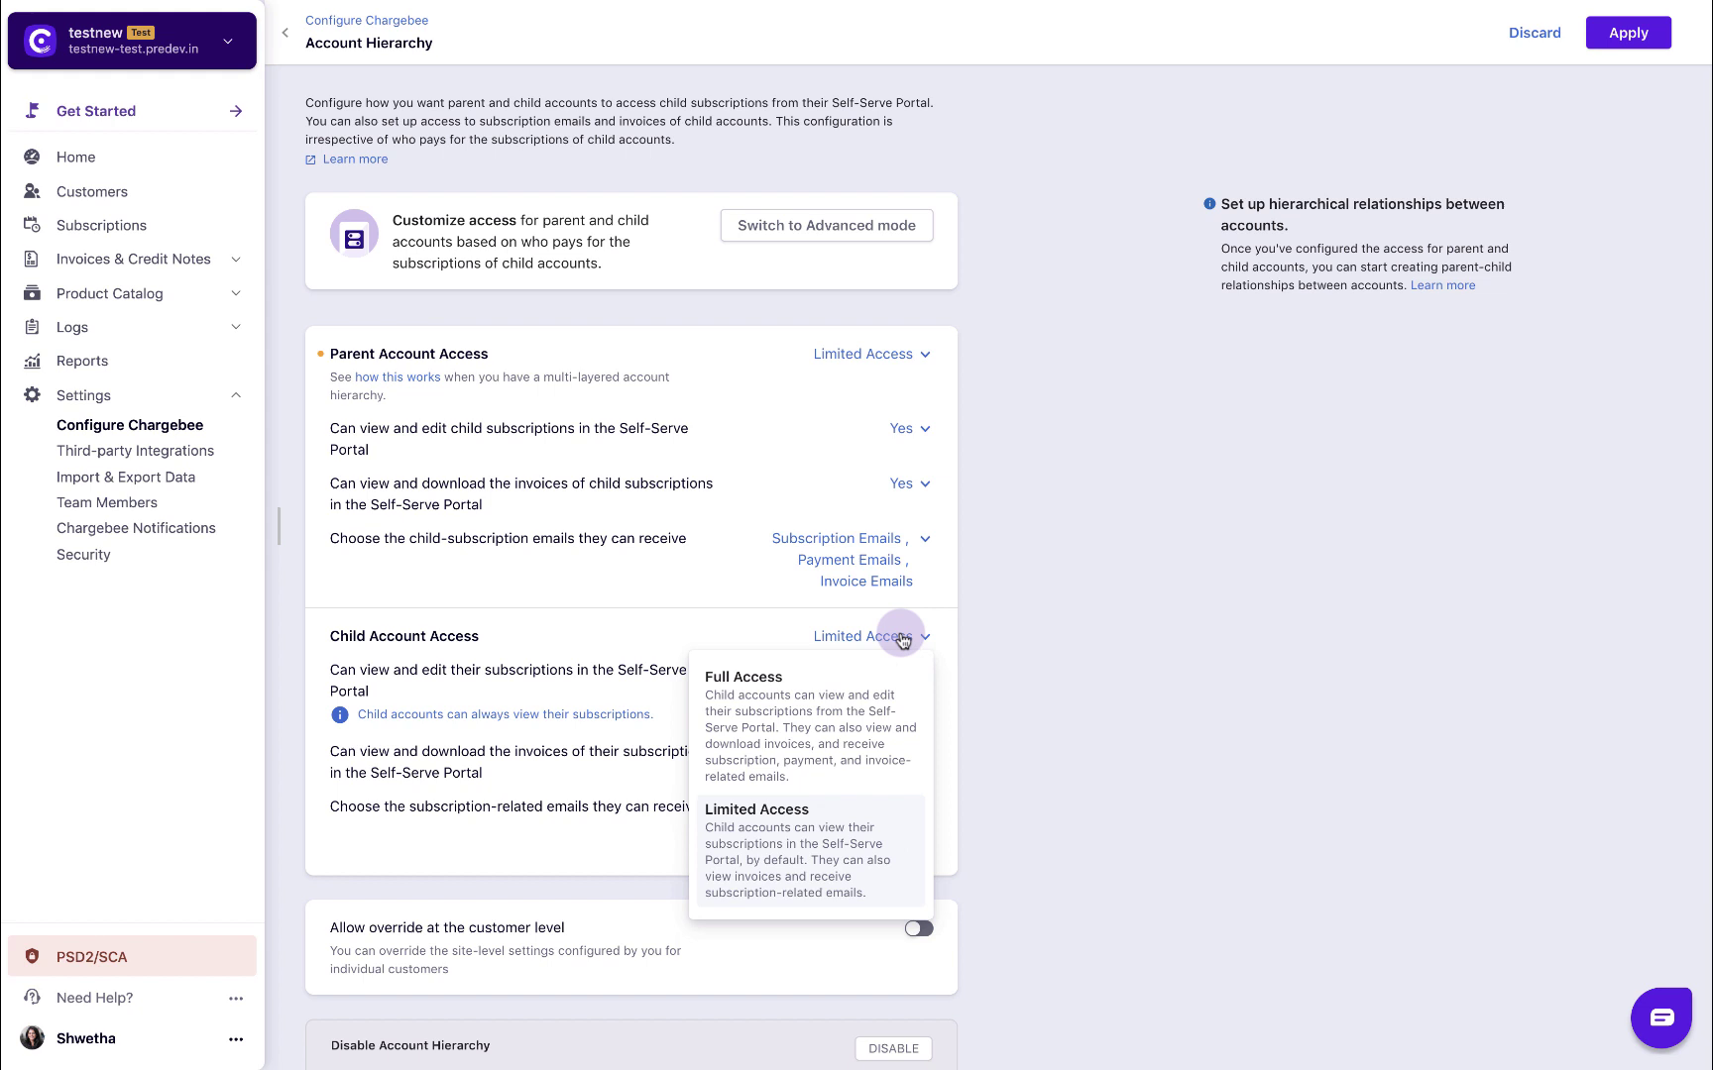
pyautogui.click(879, 689)
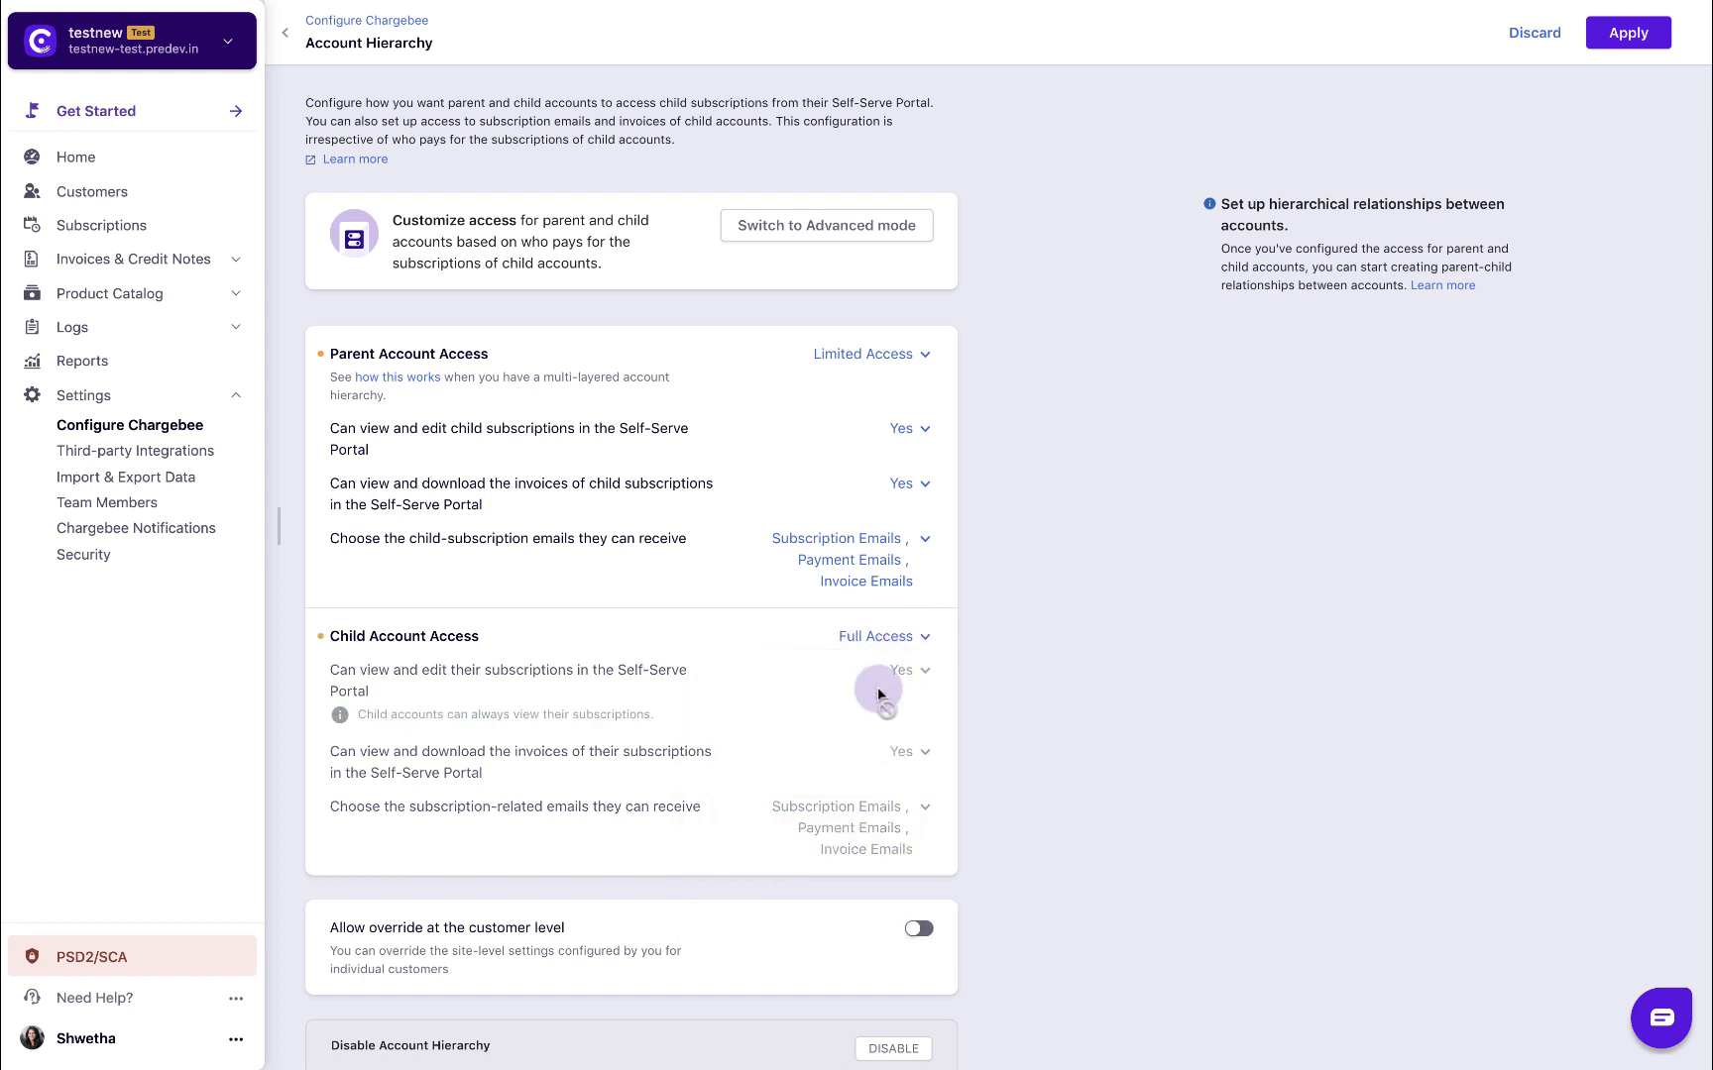
pyautogui.click(891, 354)
# Step: Customise access by payer: when the parent pays, parents get Limited and children Full Access
pyautogui.click(908, 239)
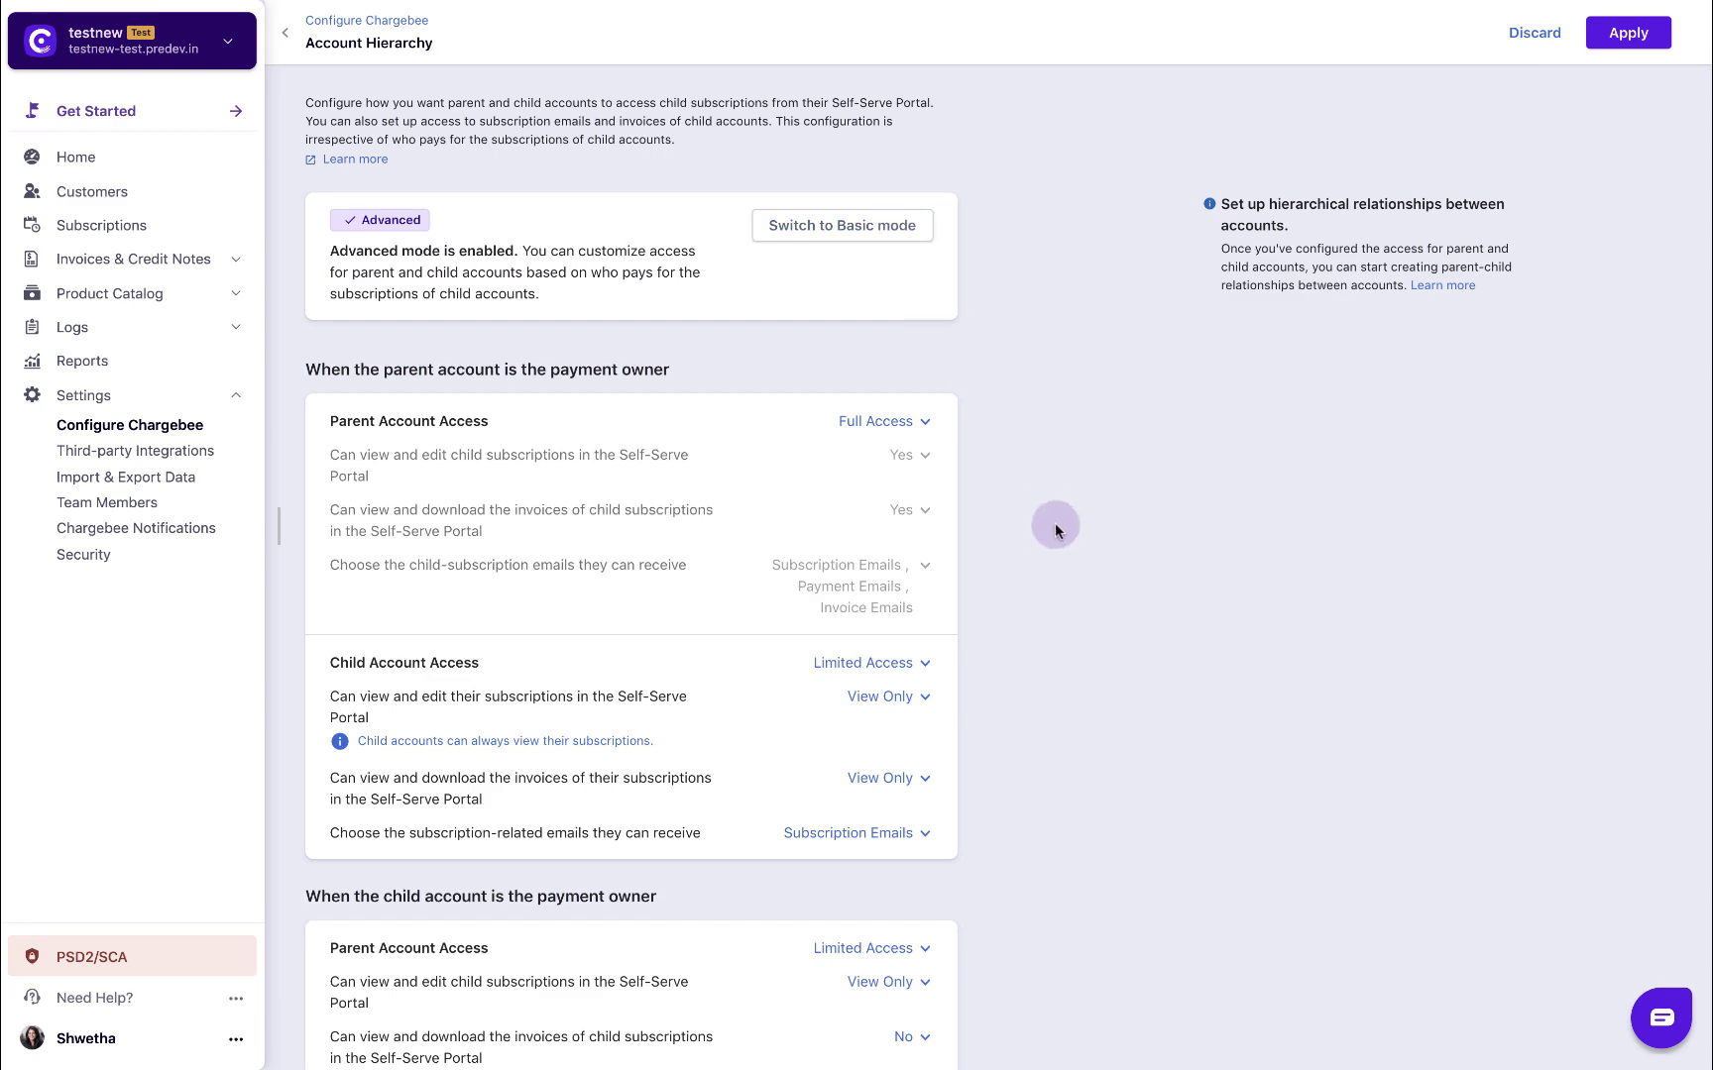
pyautogui.scroll(-5, 1052, 540)
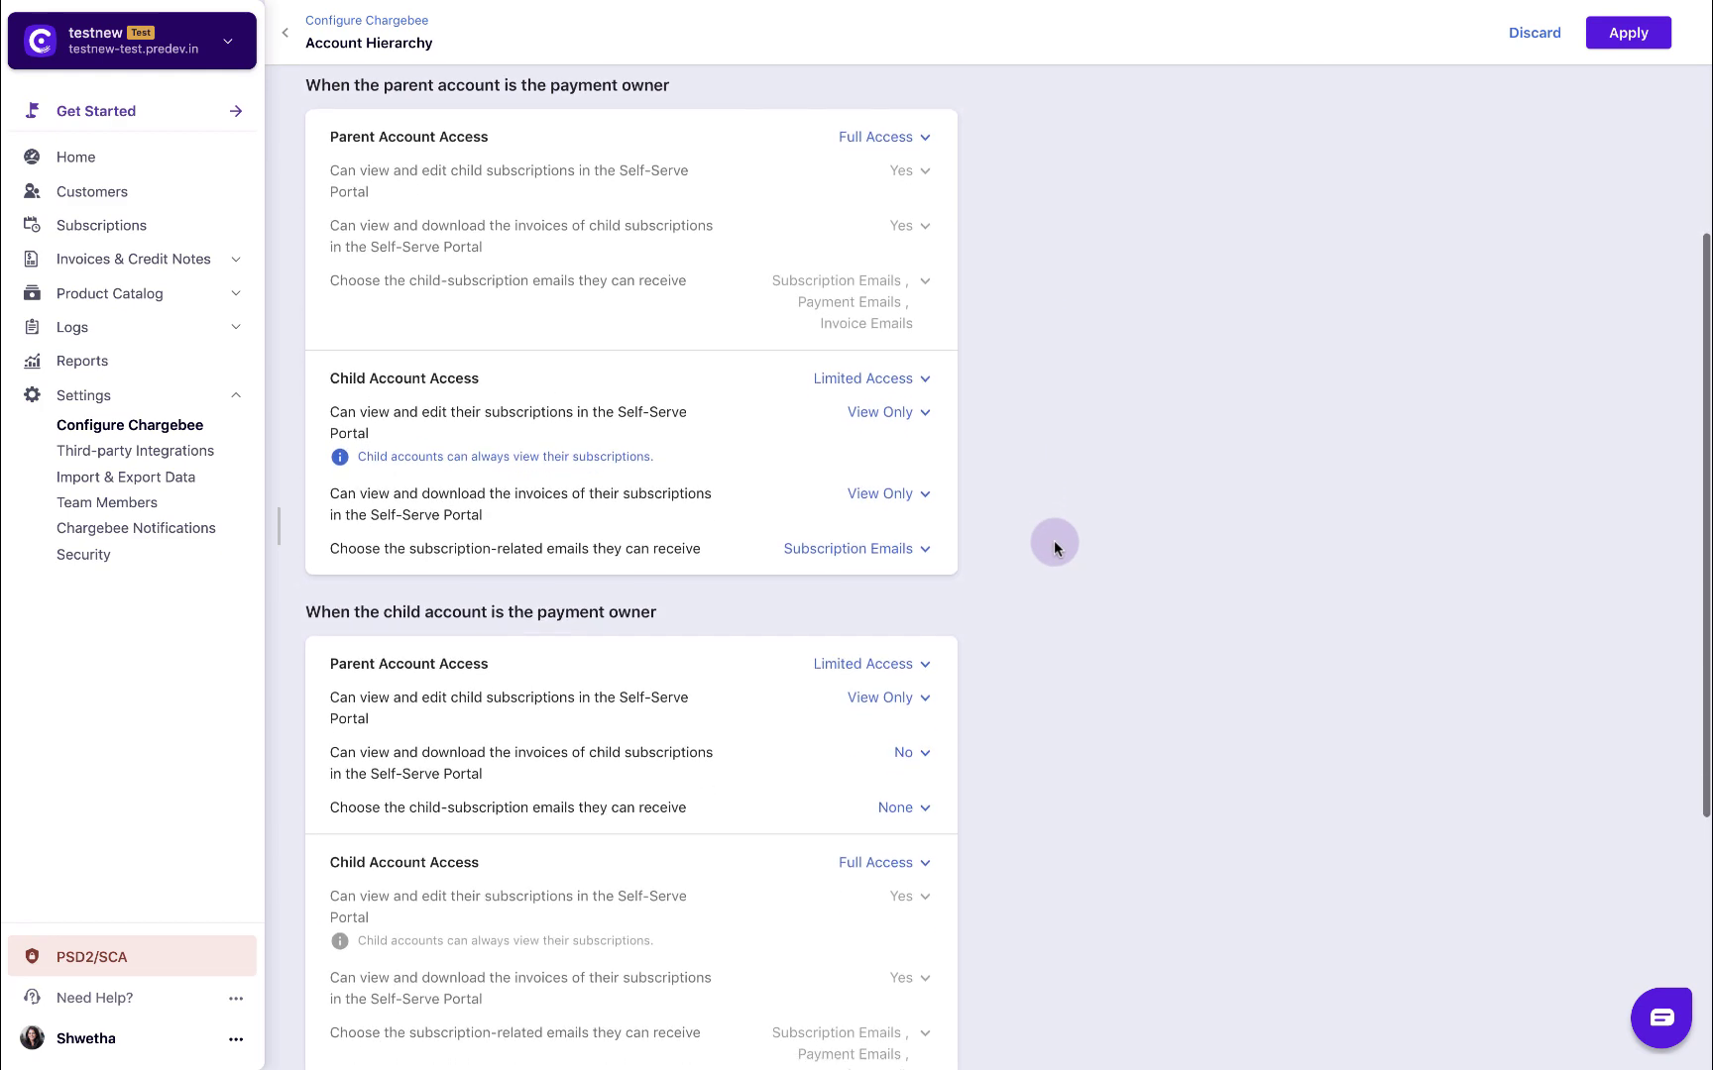
pyautogui.scroll(-1, 1052, 540)
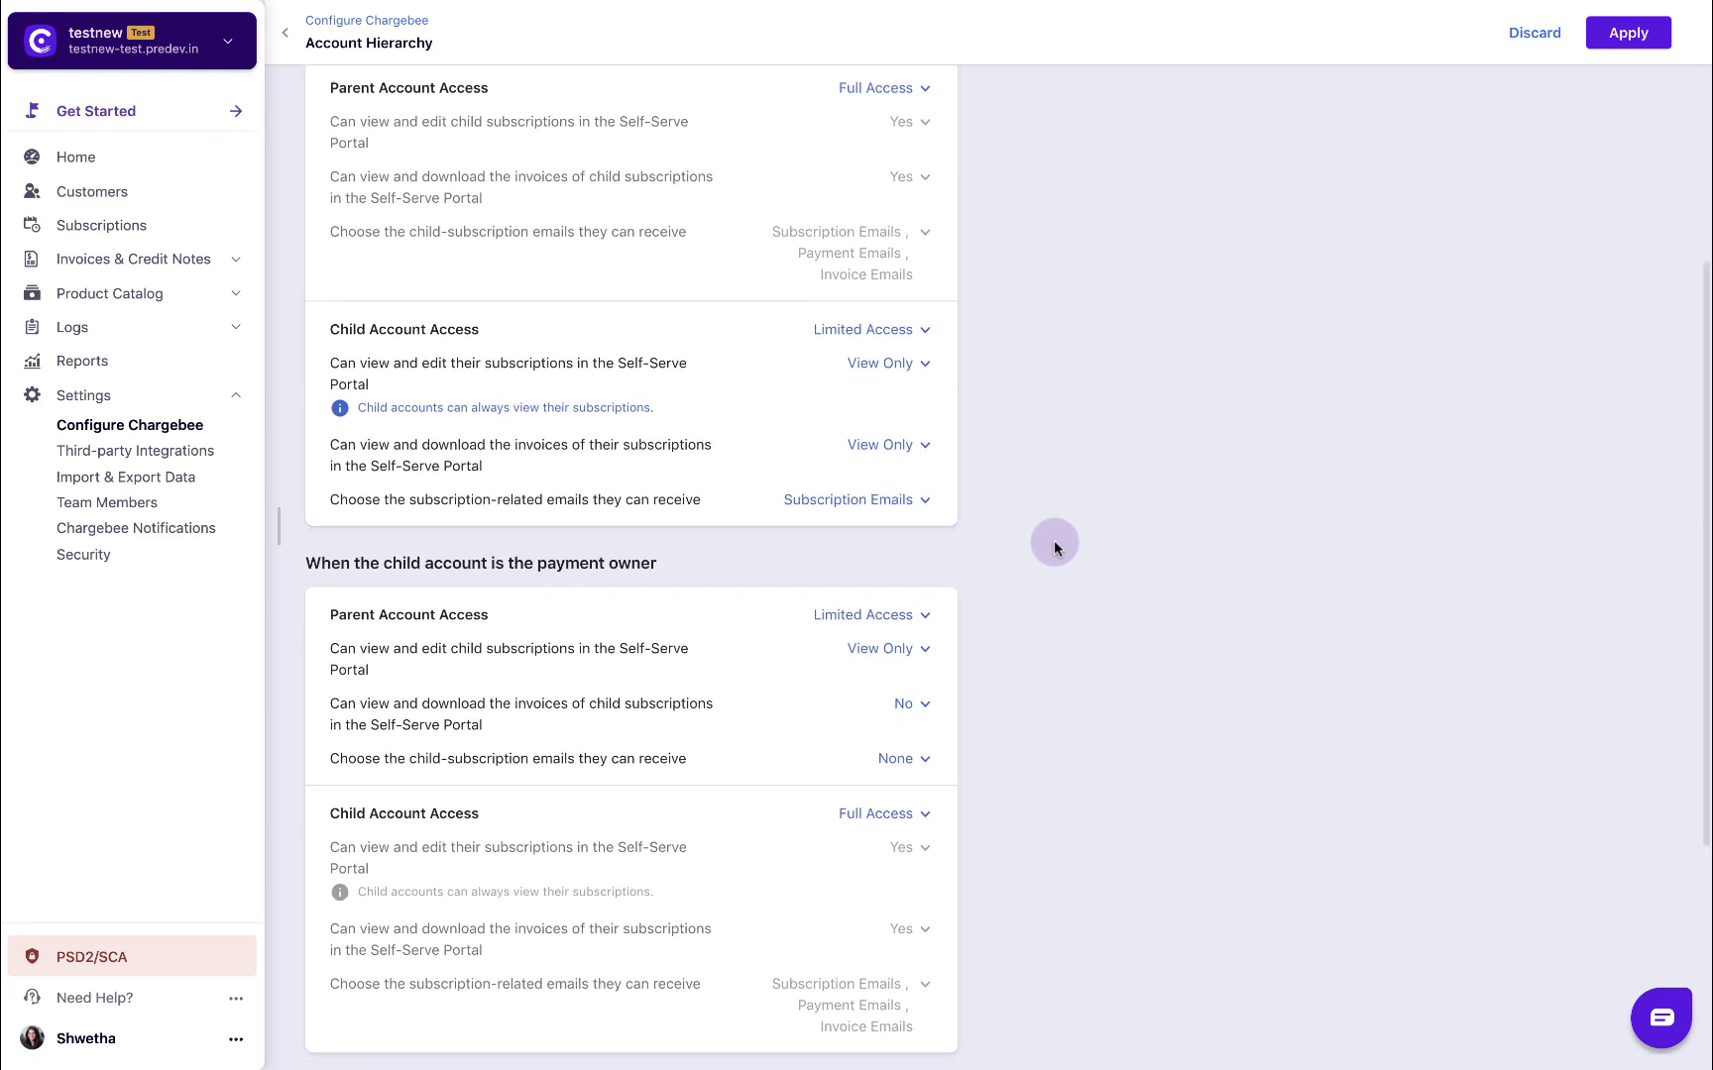
pyautogui.scroll(1, 1053, 543)
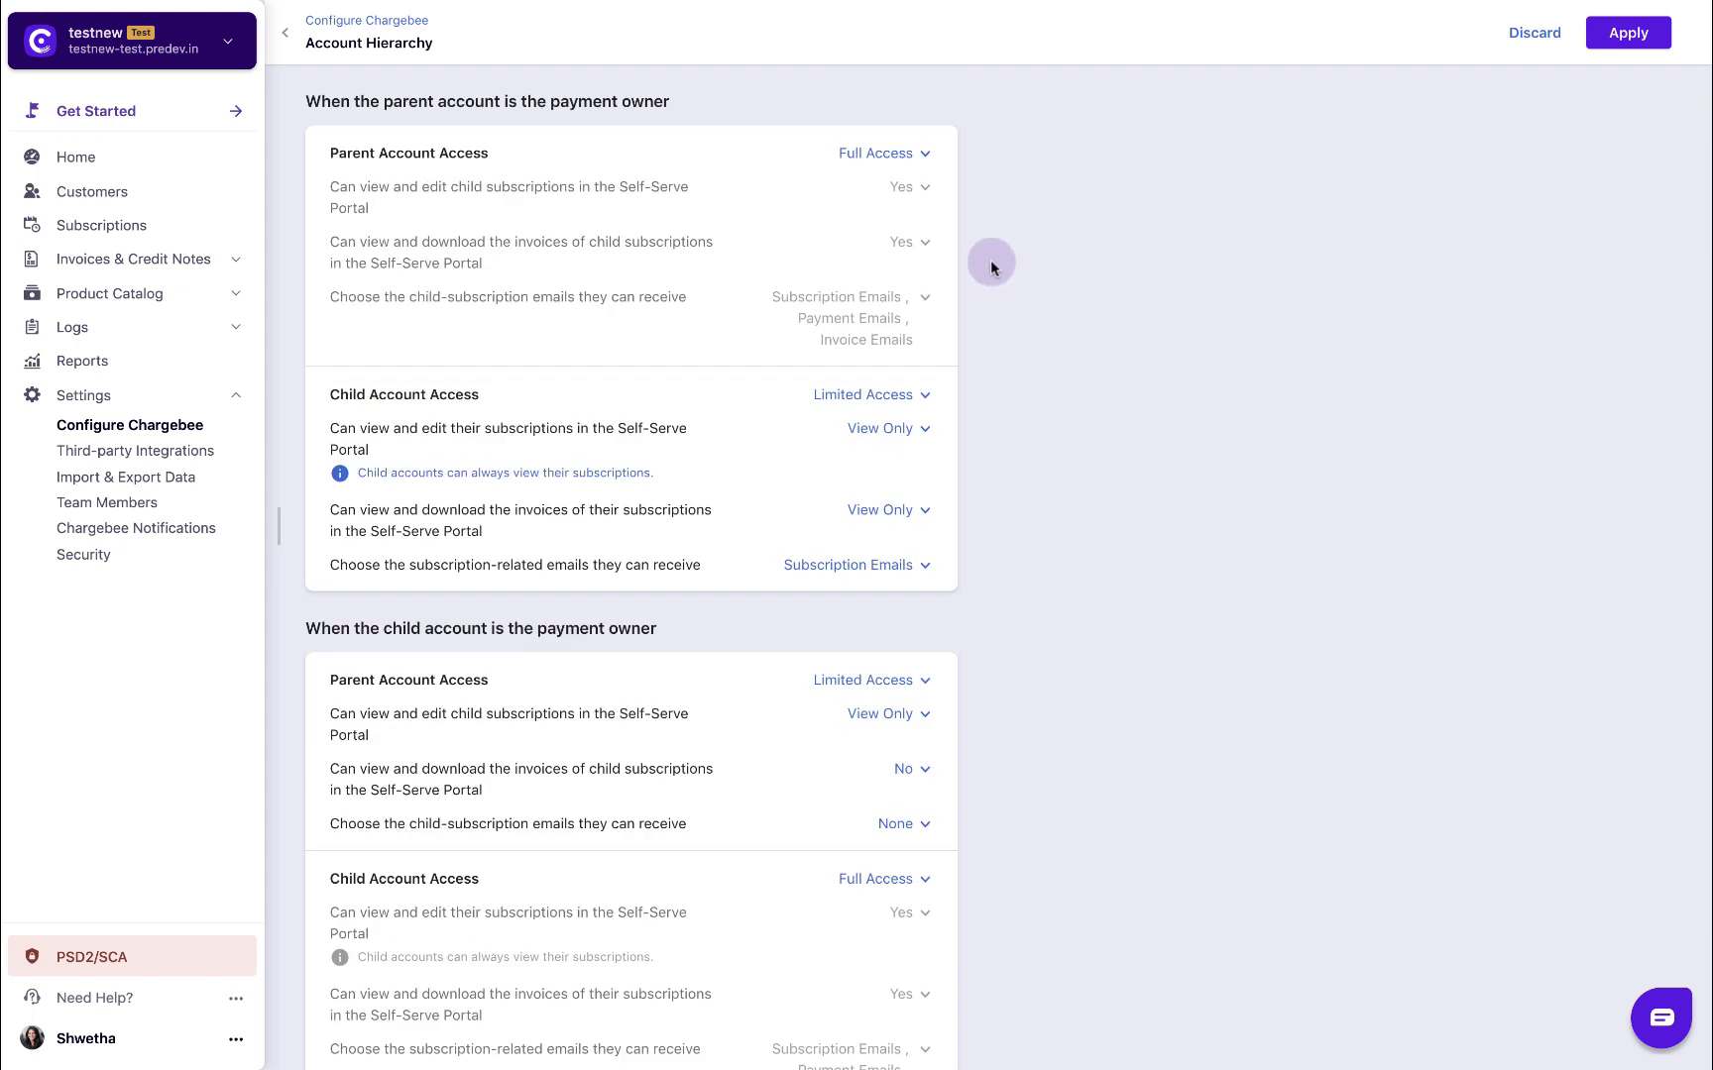
pyautogui.click(925, 155)
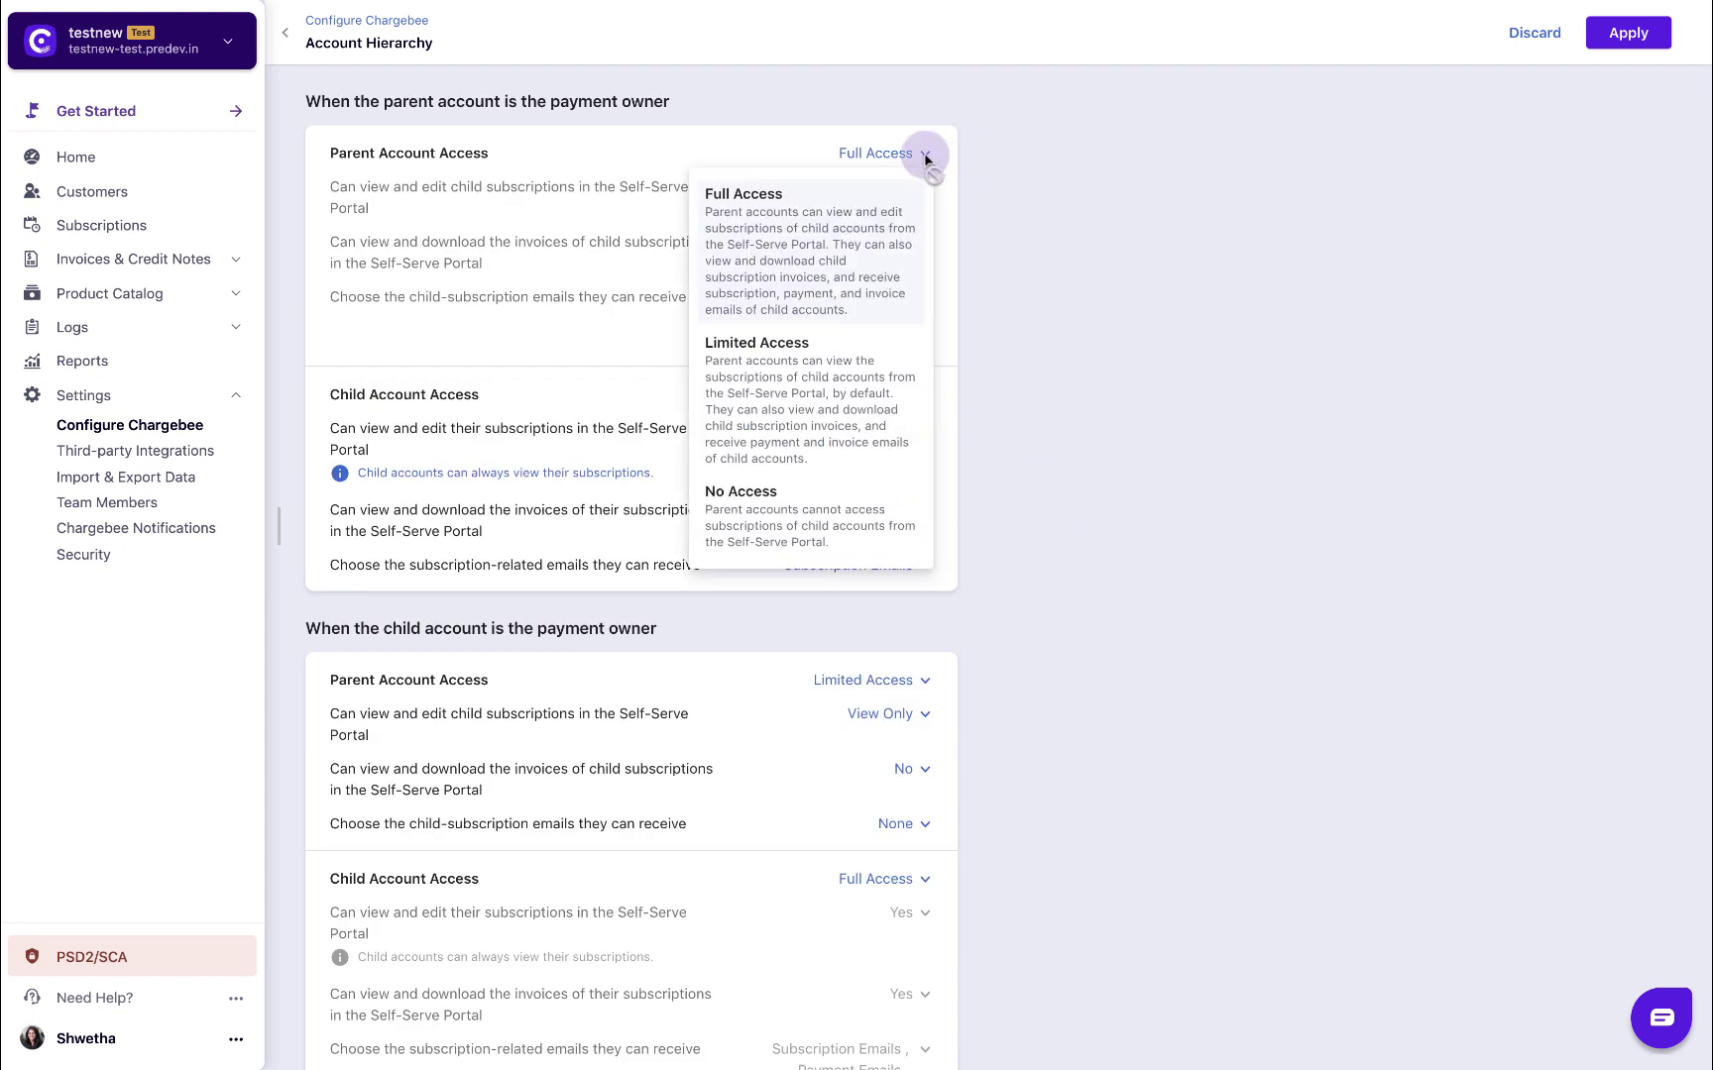
pyautogui.click(850, 382)
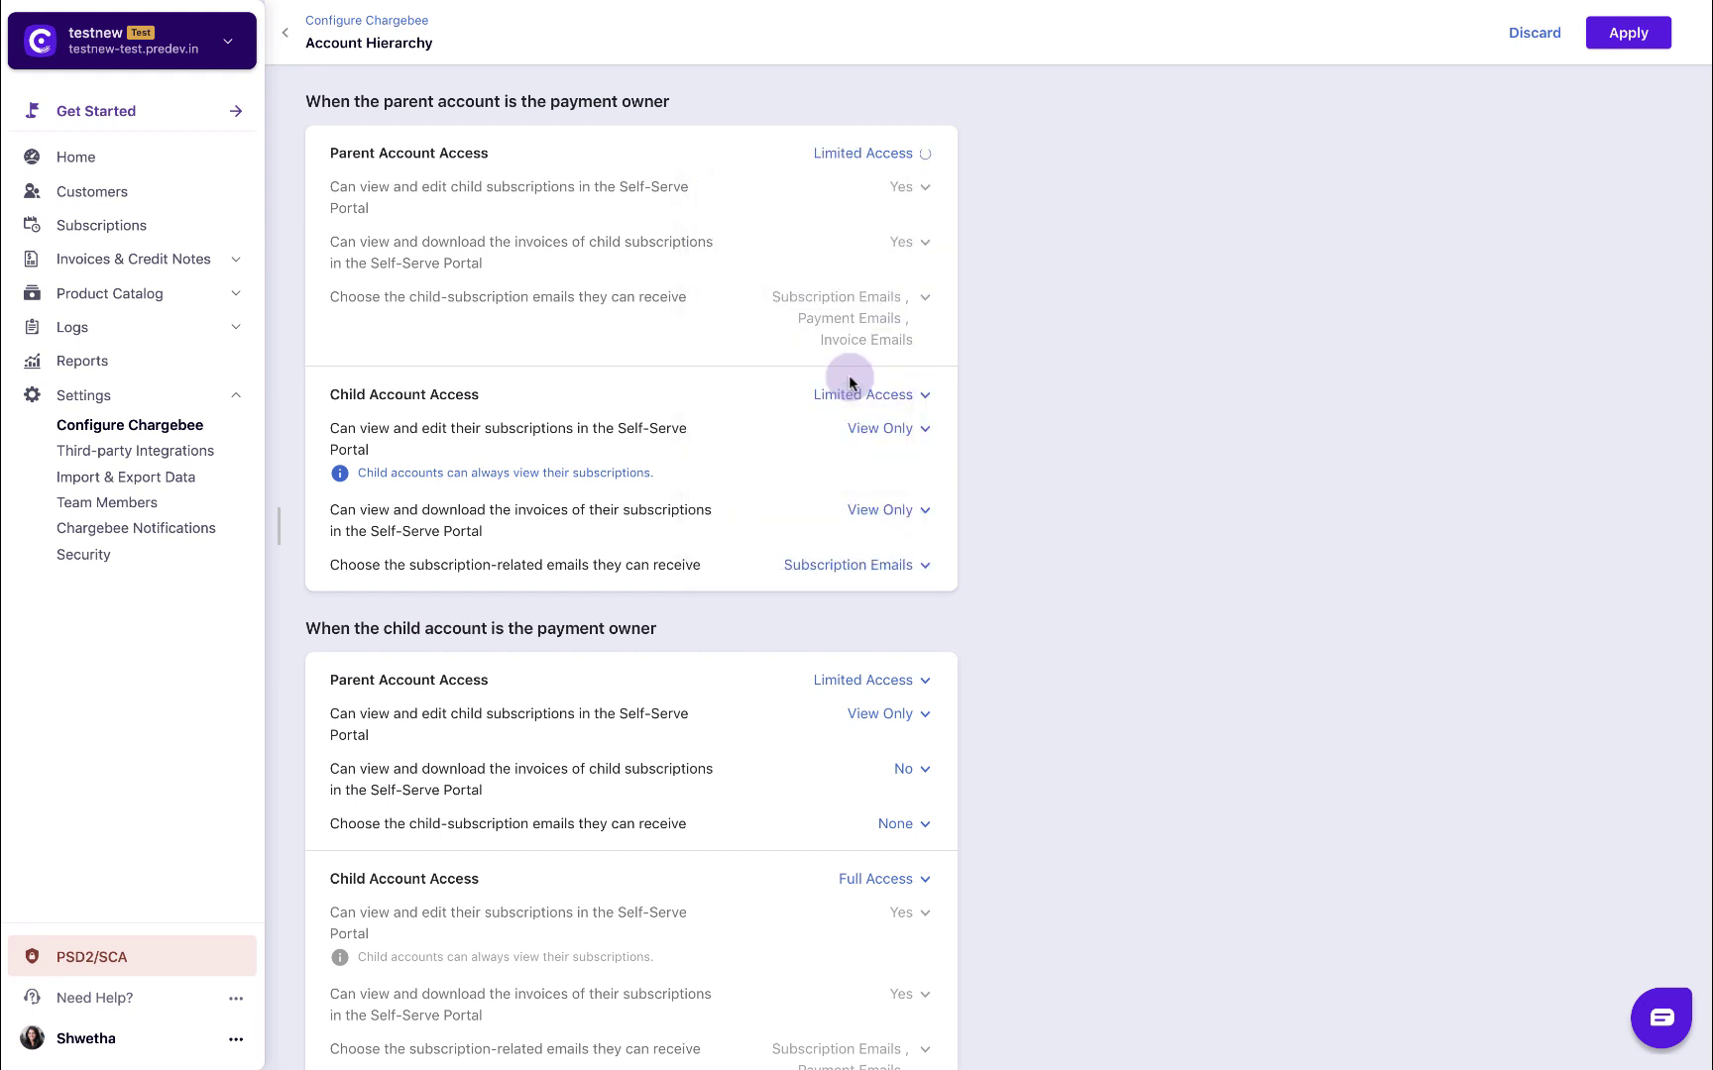
pyautogui.click(847, 397)
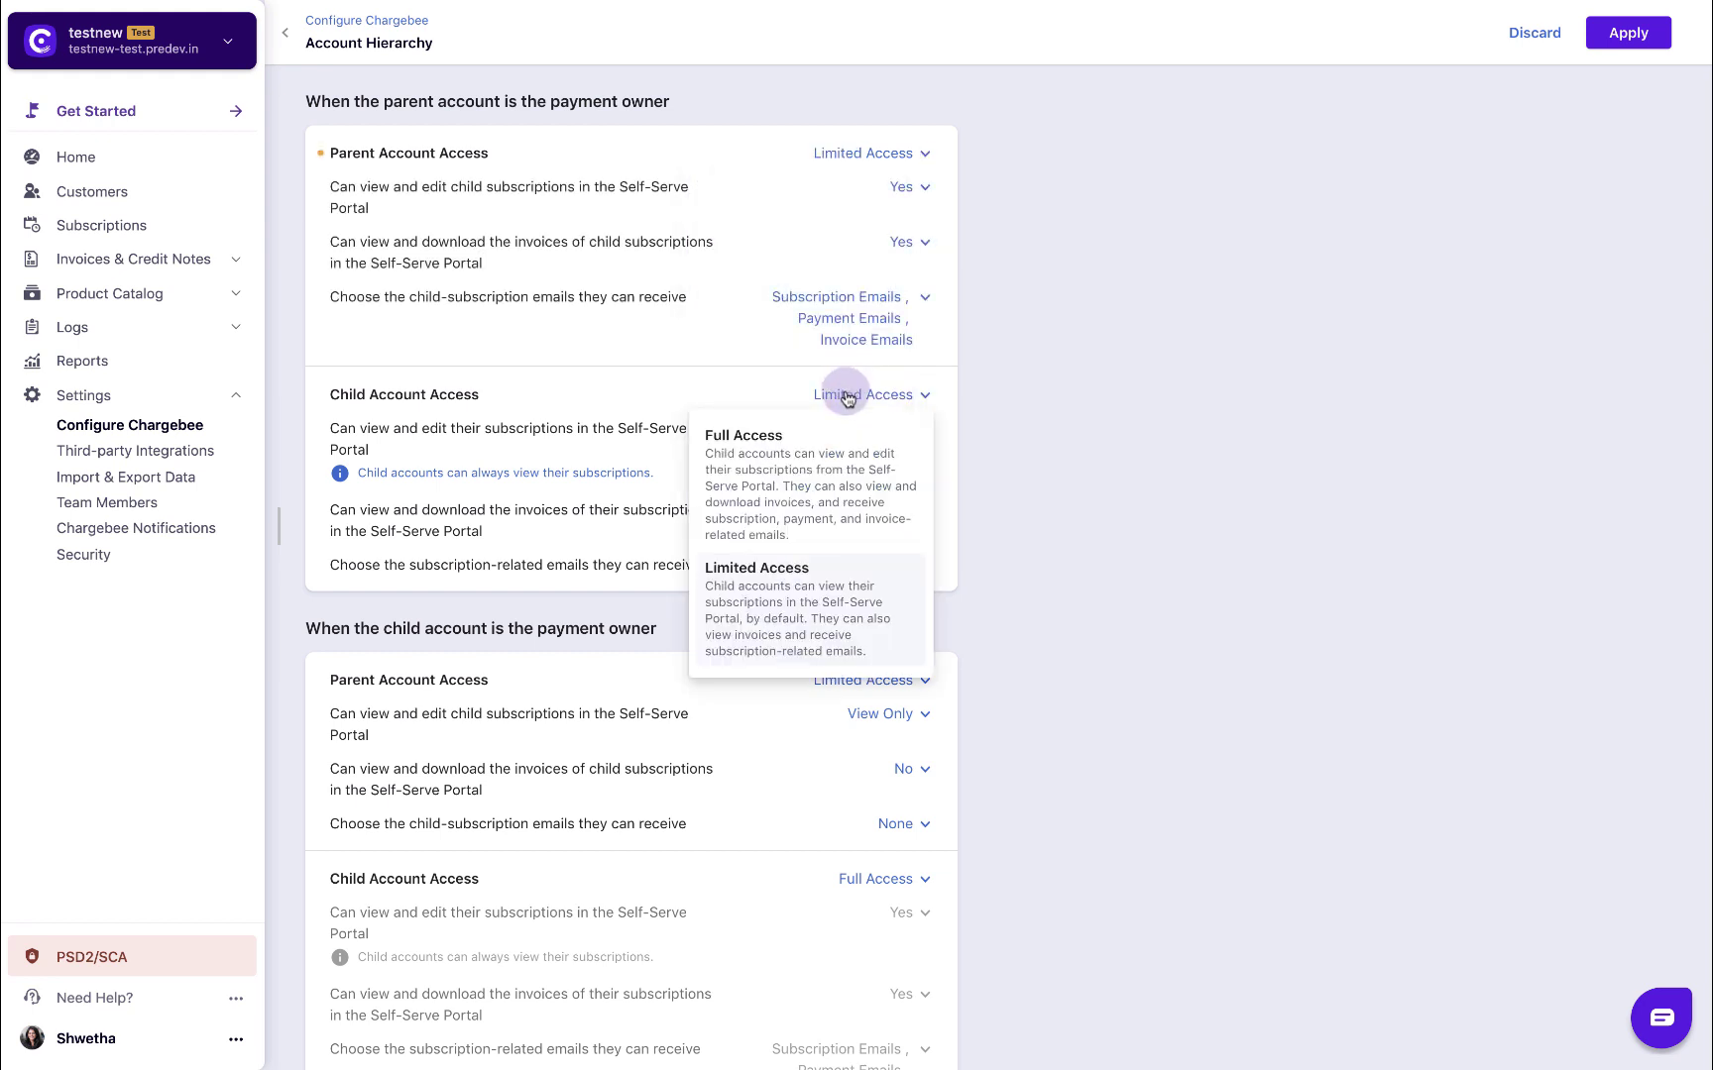
pyautogui.click(832, 446)
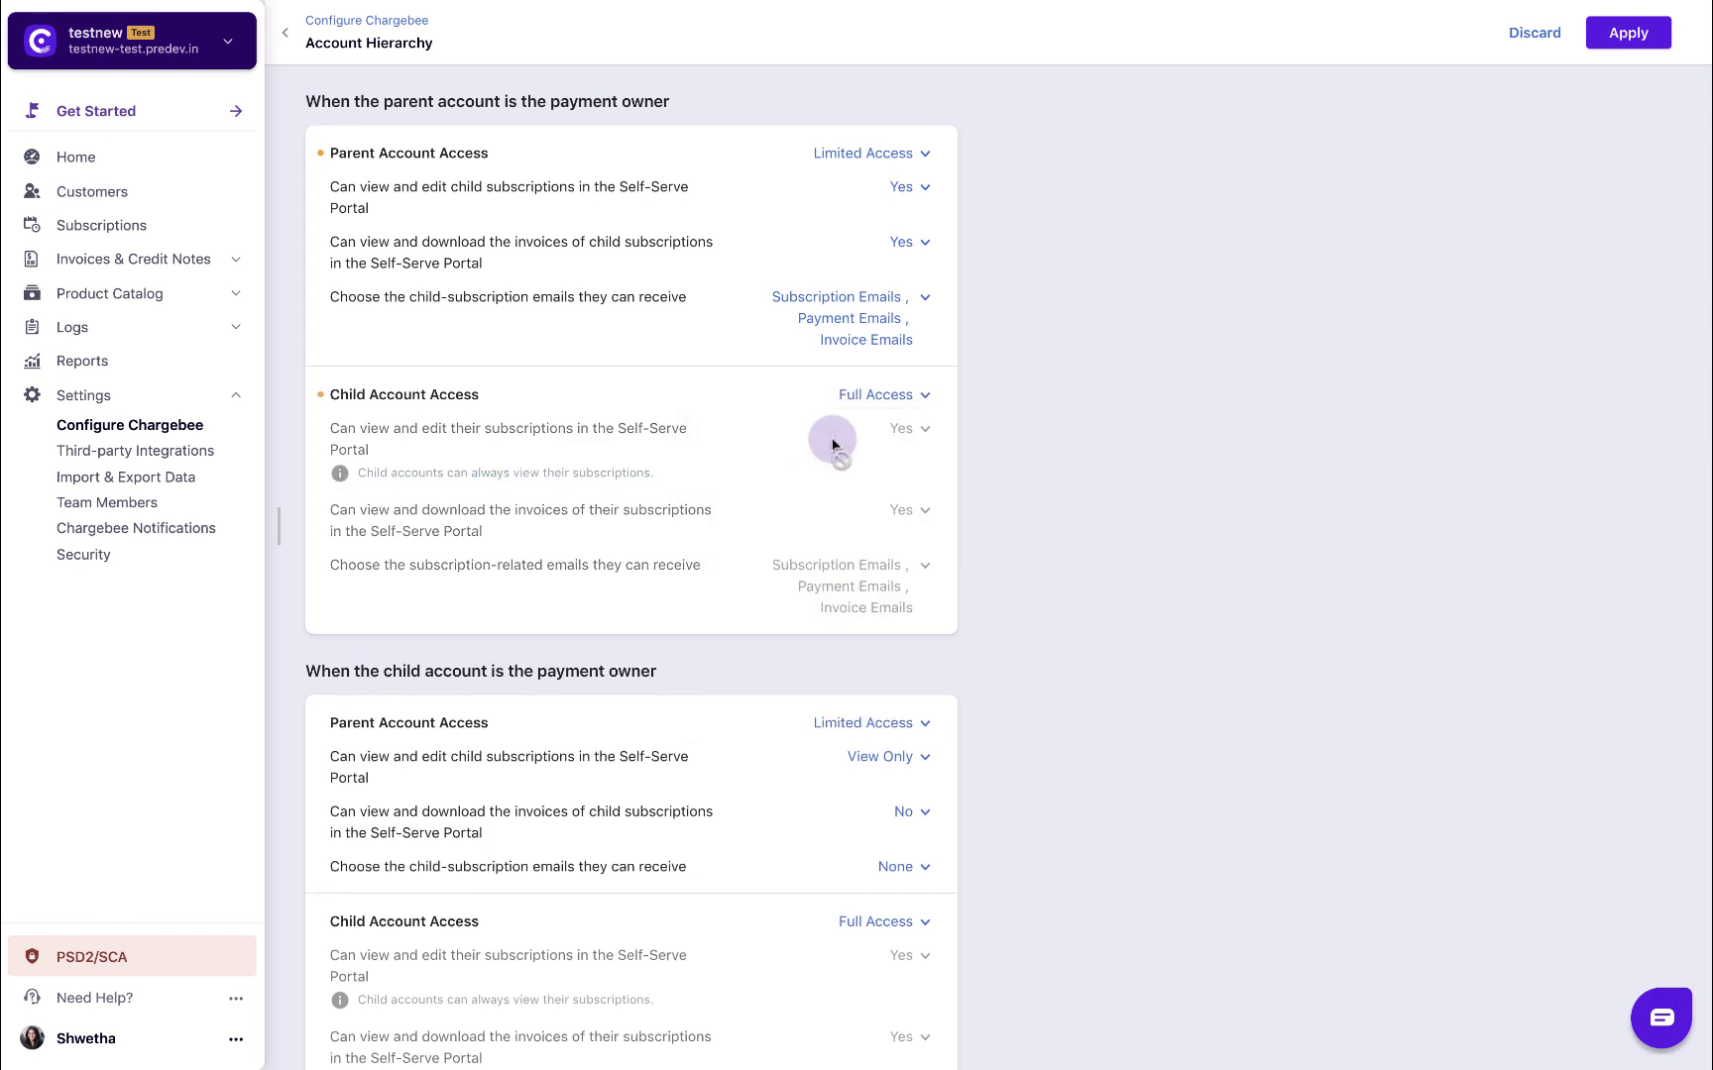
# Step: When the child pays, set Parent Account Access to No Access
pyautogui.scroll(-3, 828, 676)
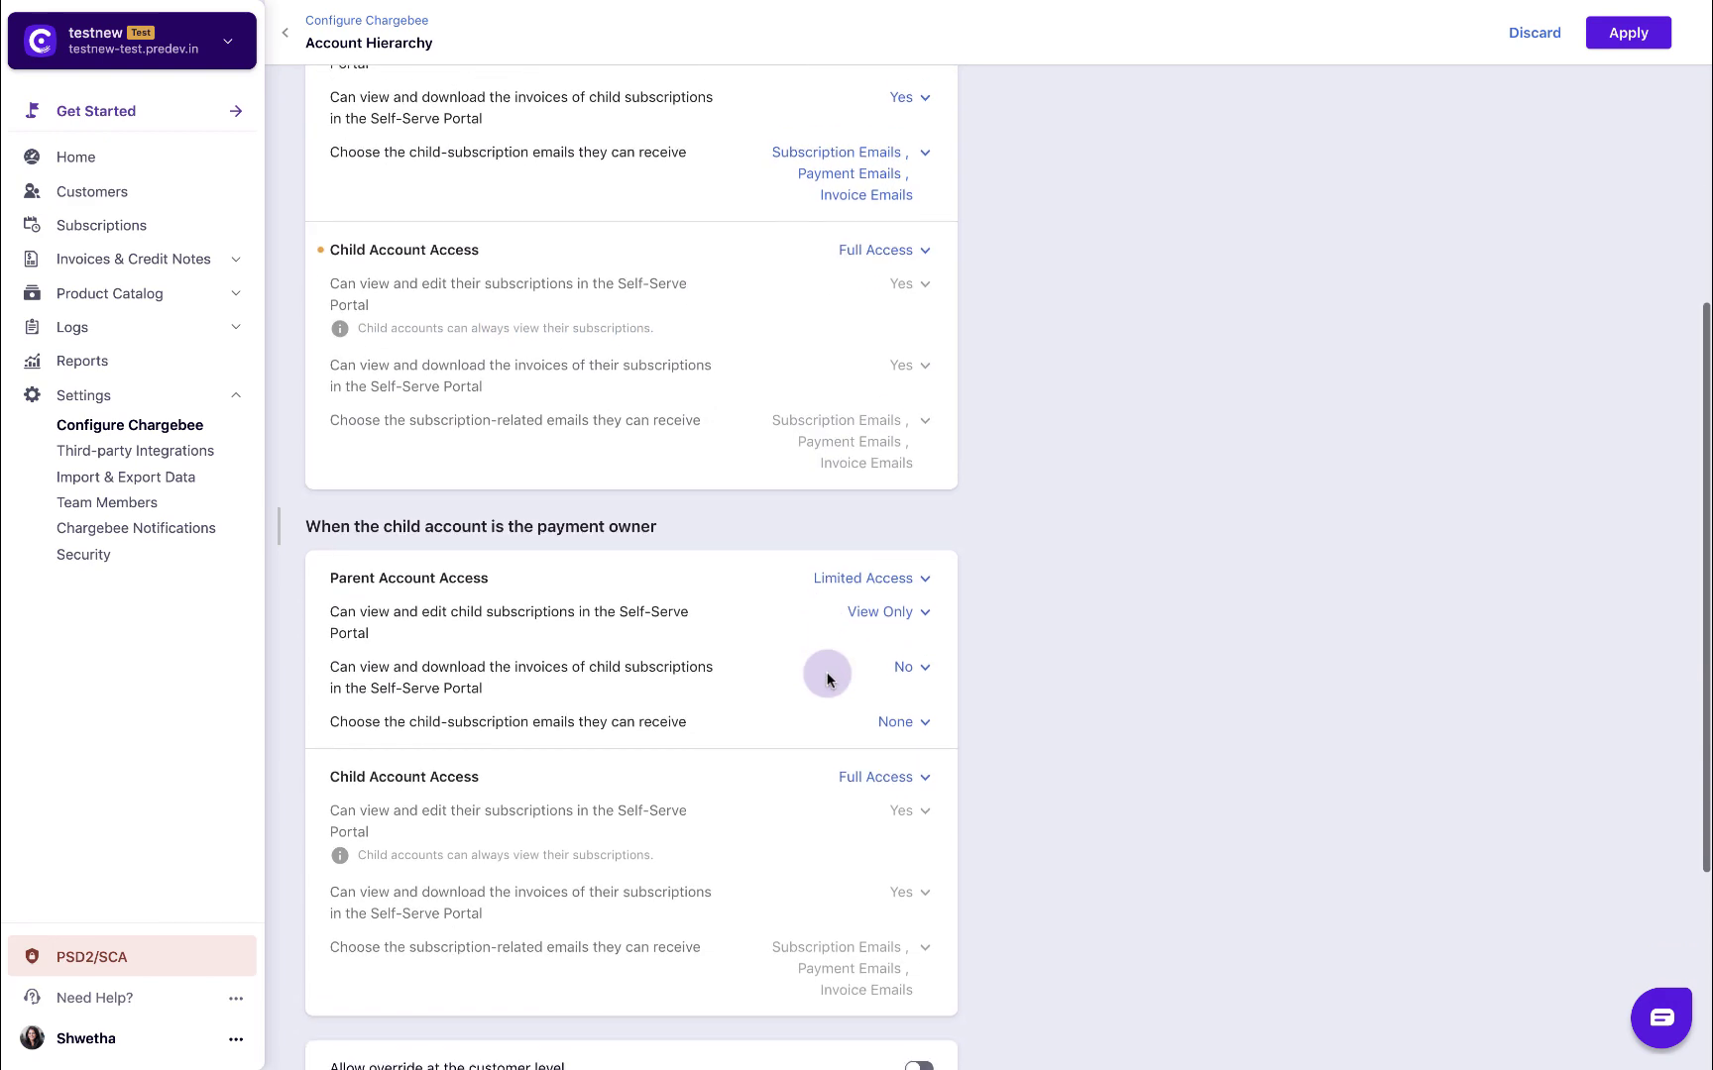
pyautogui.scroll(-1, 827, 679)
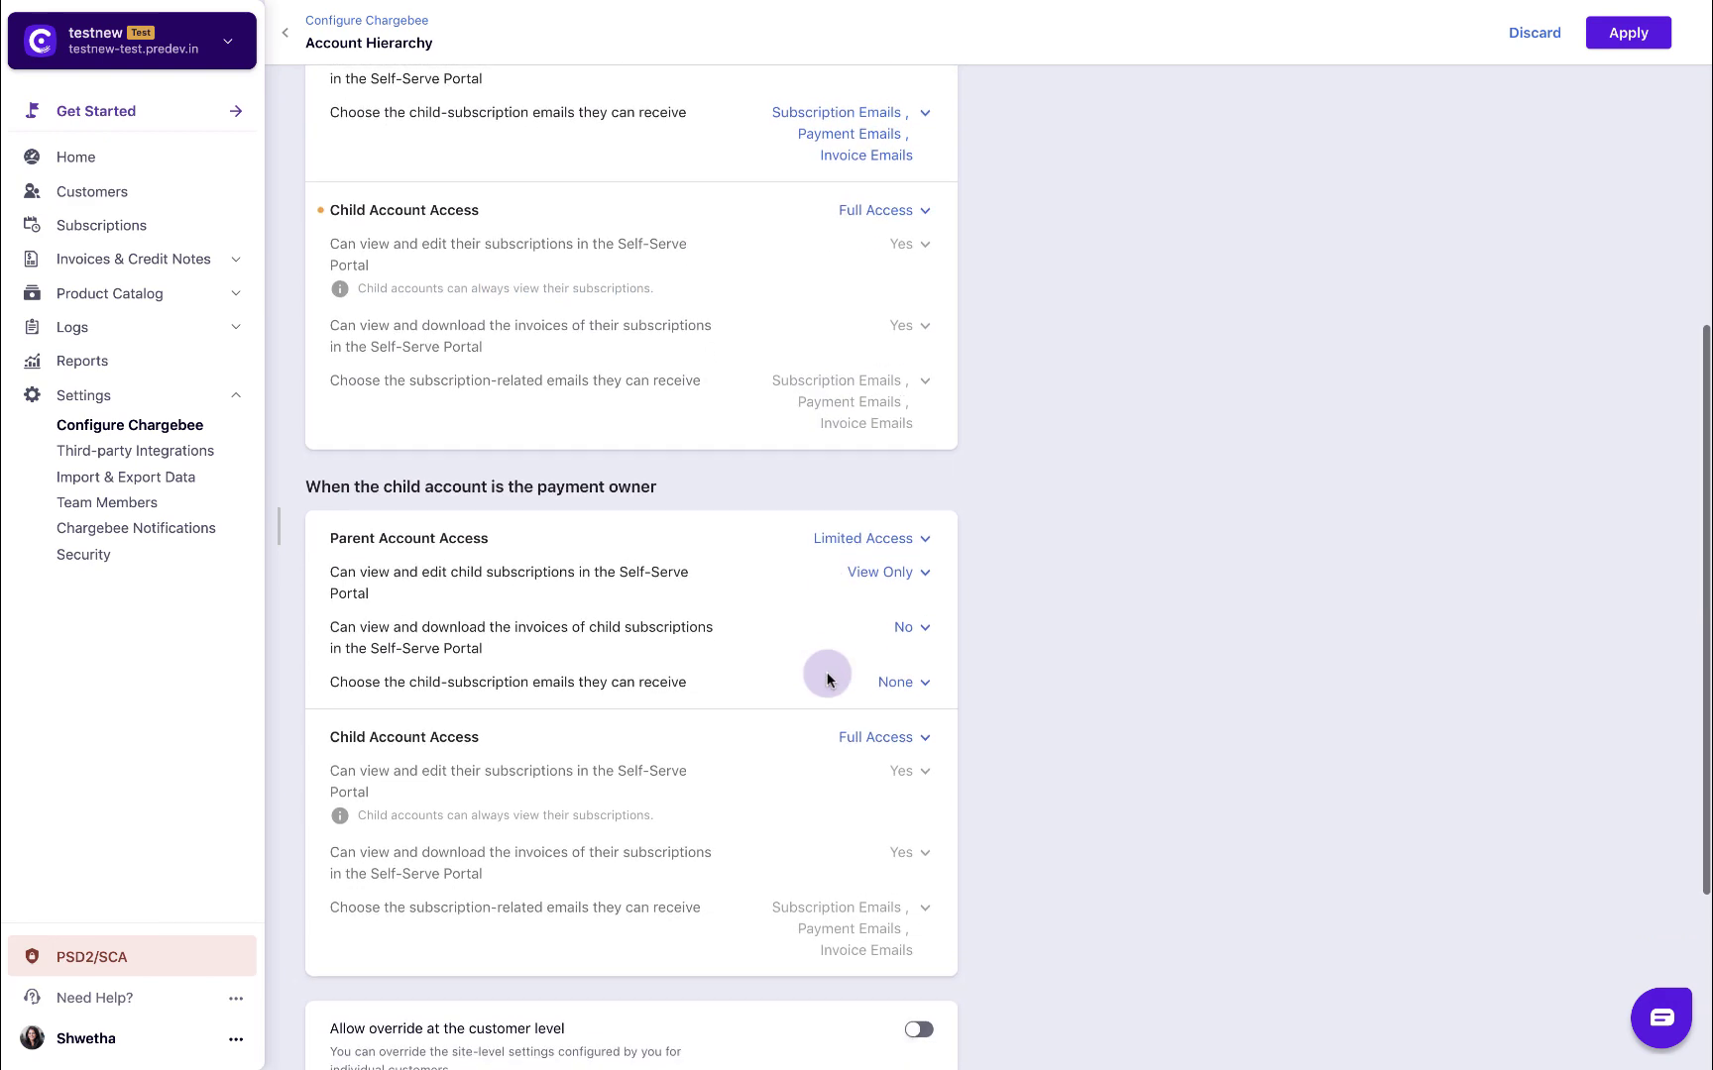
pyautogui.click(853, 536)
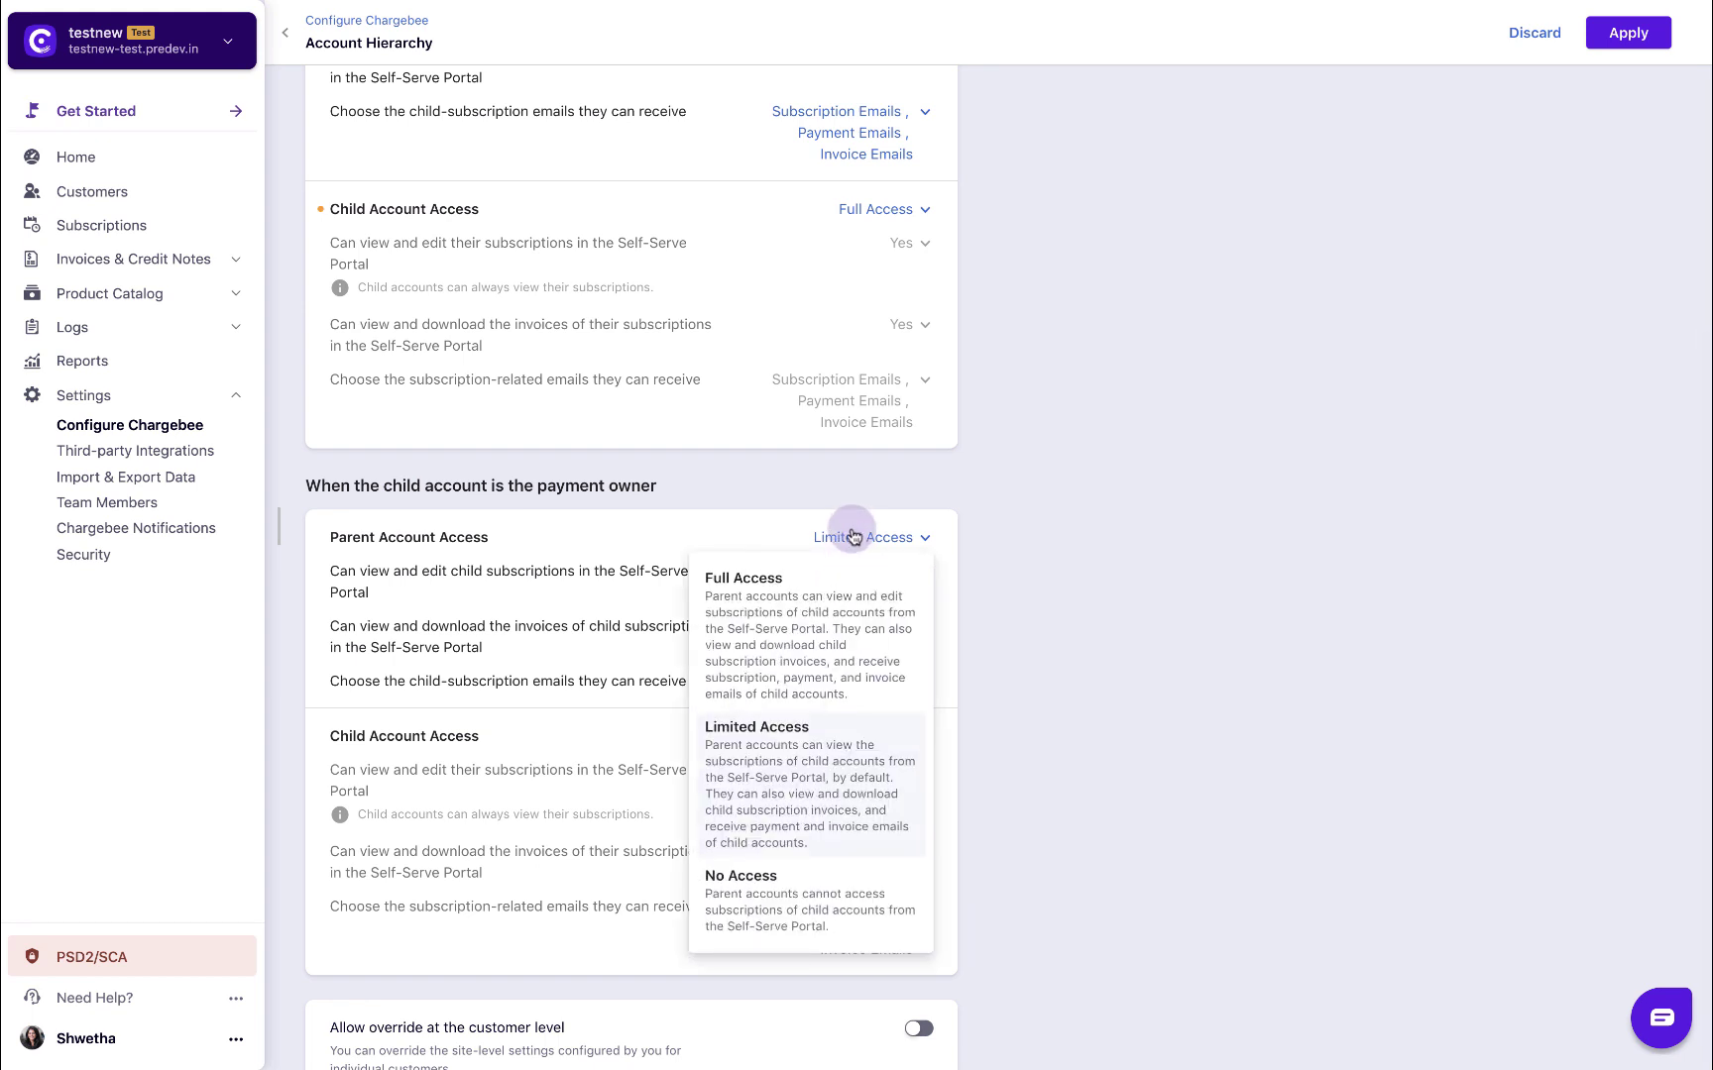
pyautogui.click(792, 872)
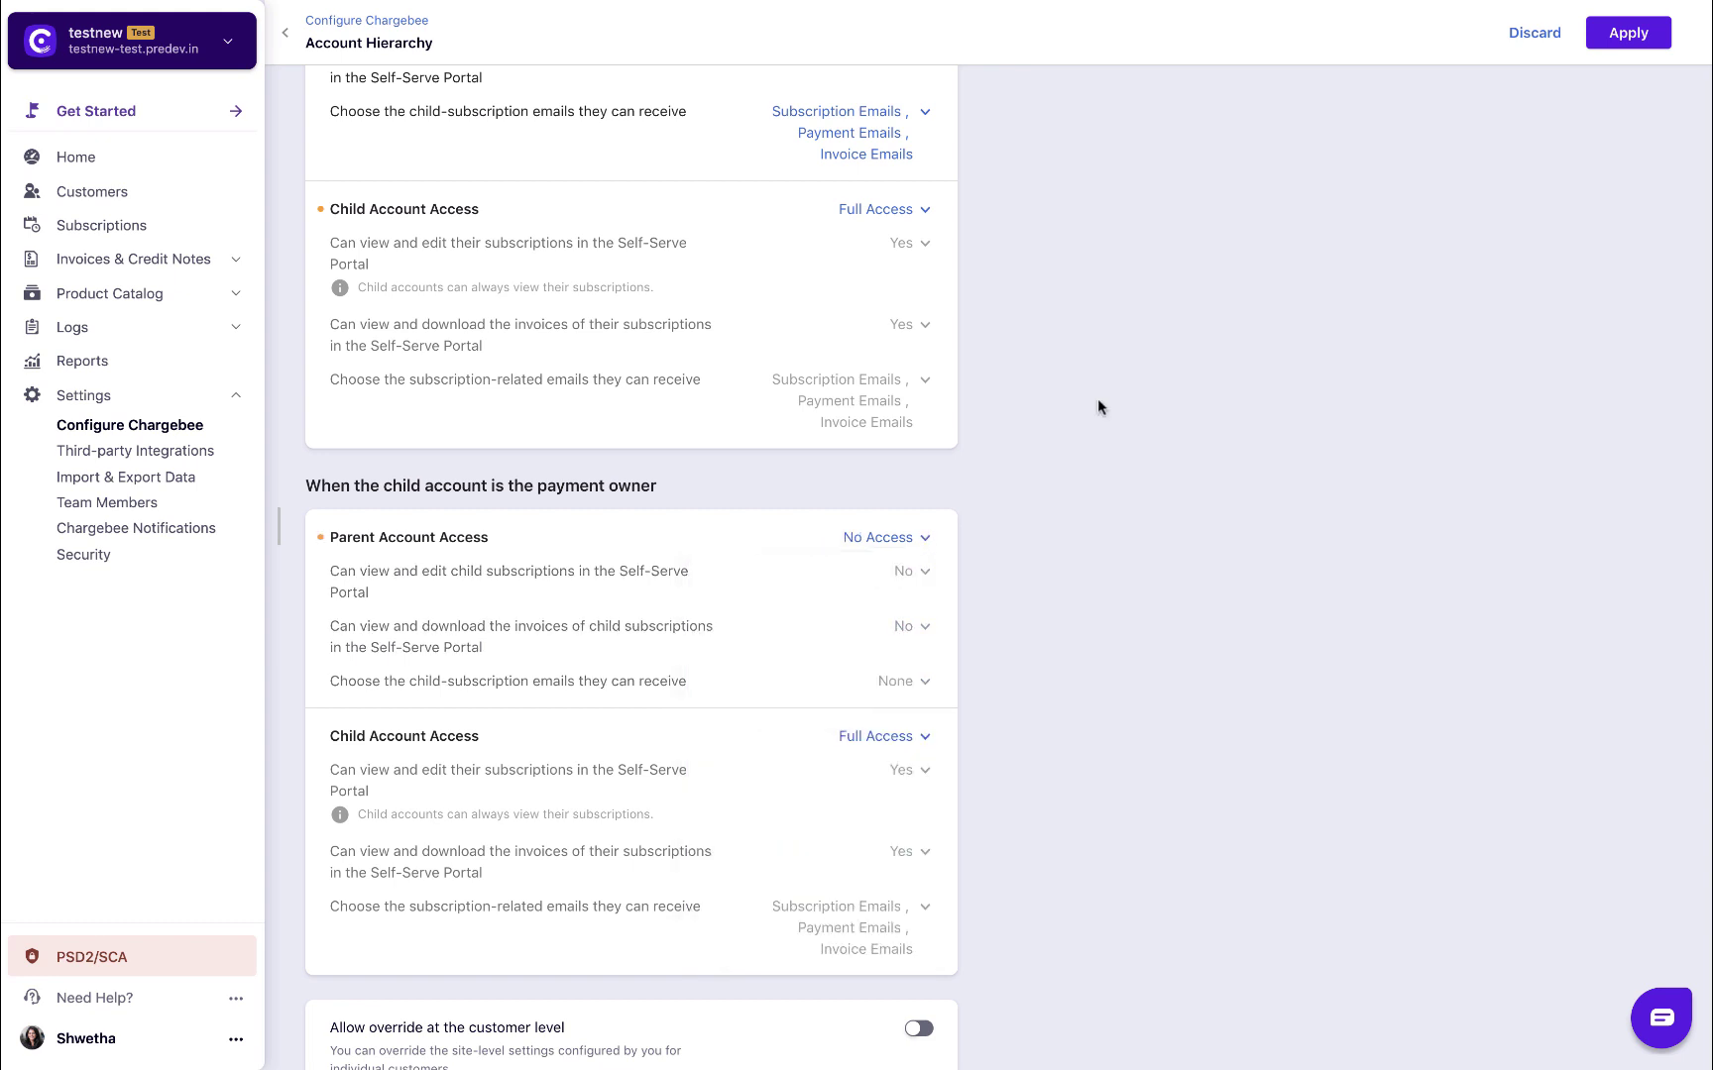
# Step: Allow override at the customer level and apply and confirm the Account Hierarchy changes
pyautogui.scroll(-3, 1102, 558)
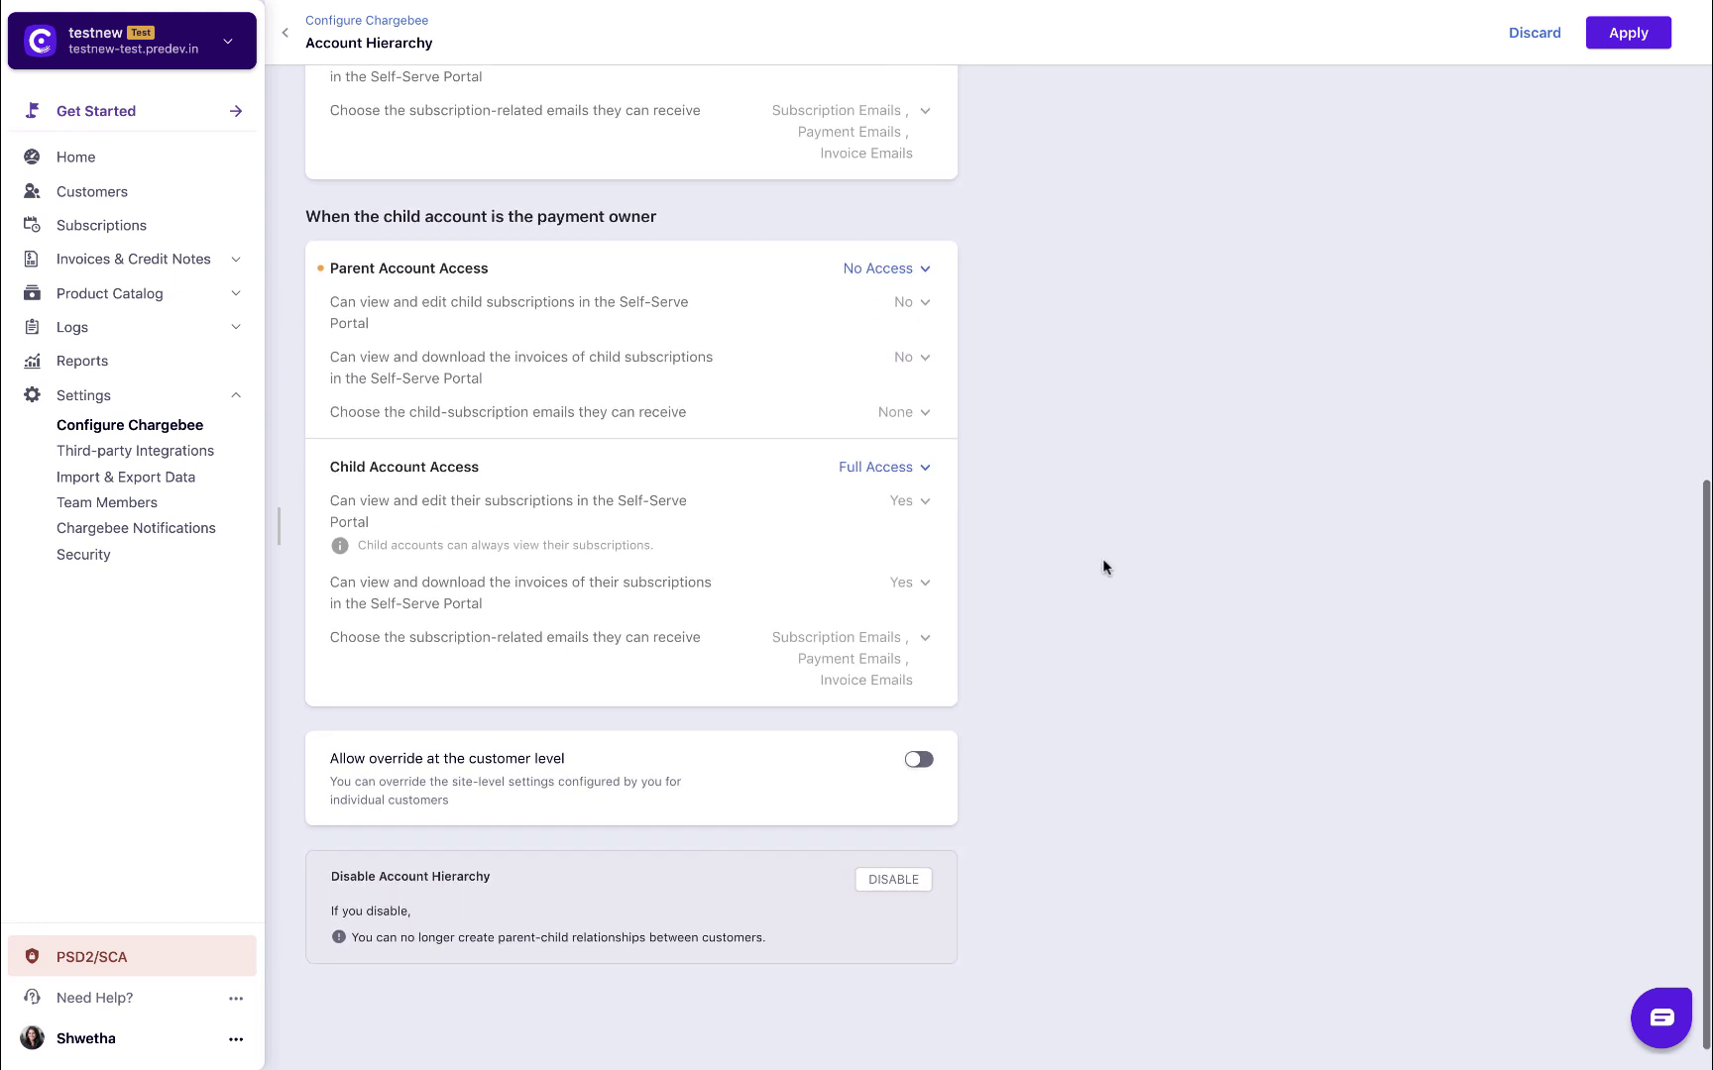
pyautogui.click(922, 760)
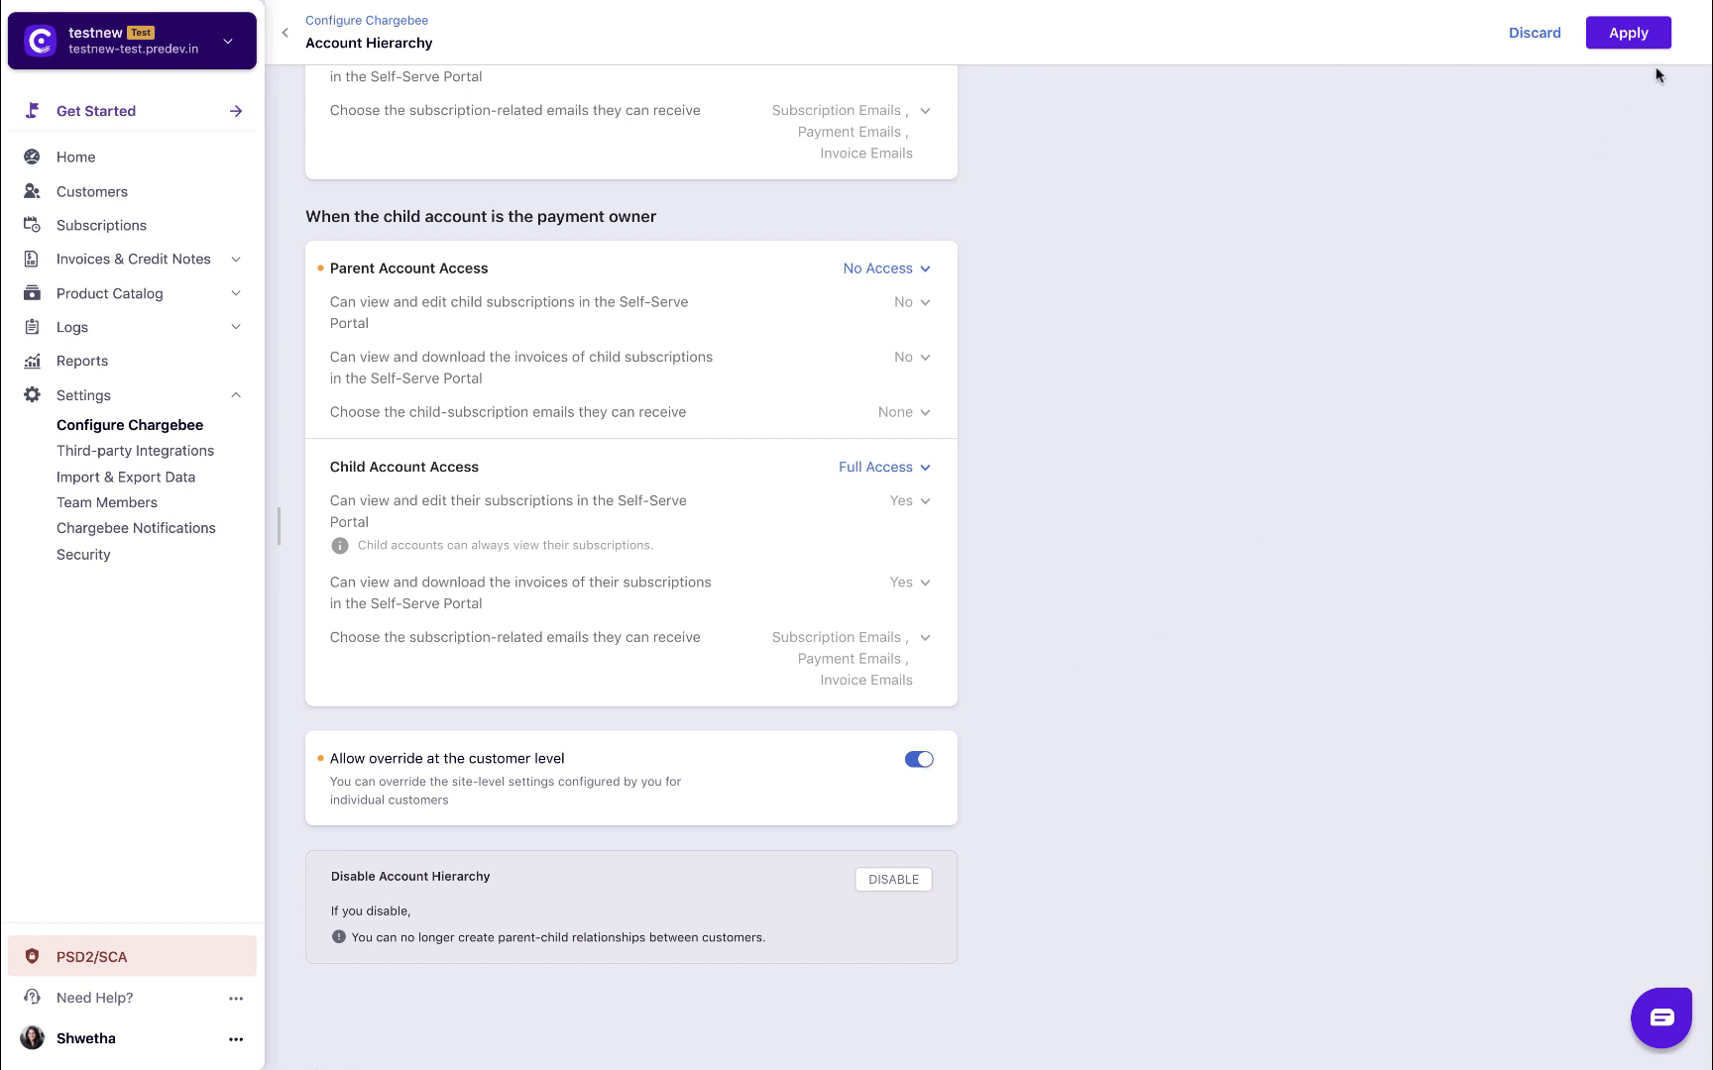
pyautogui.click(1638, 35)
pyautogui.click(1017, 380)
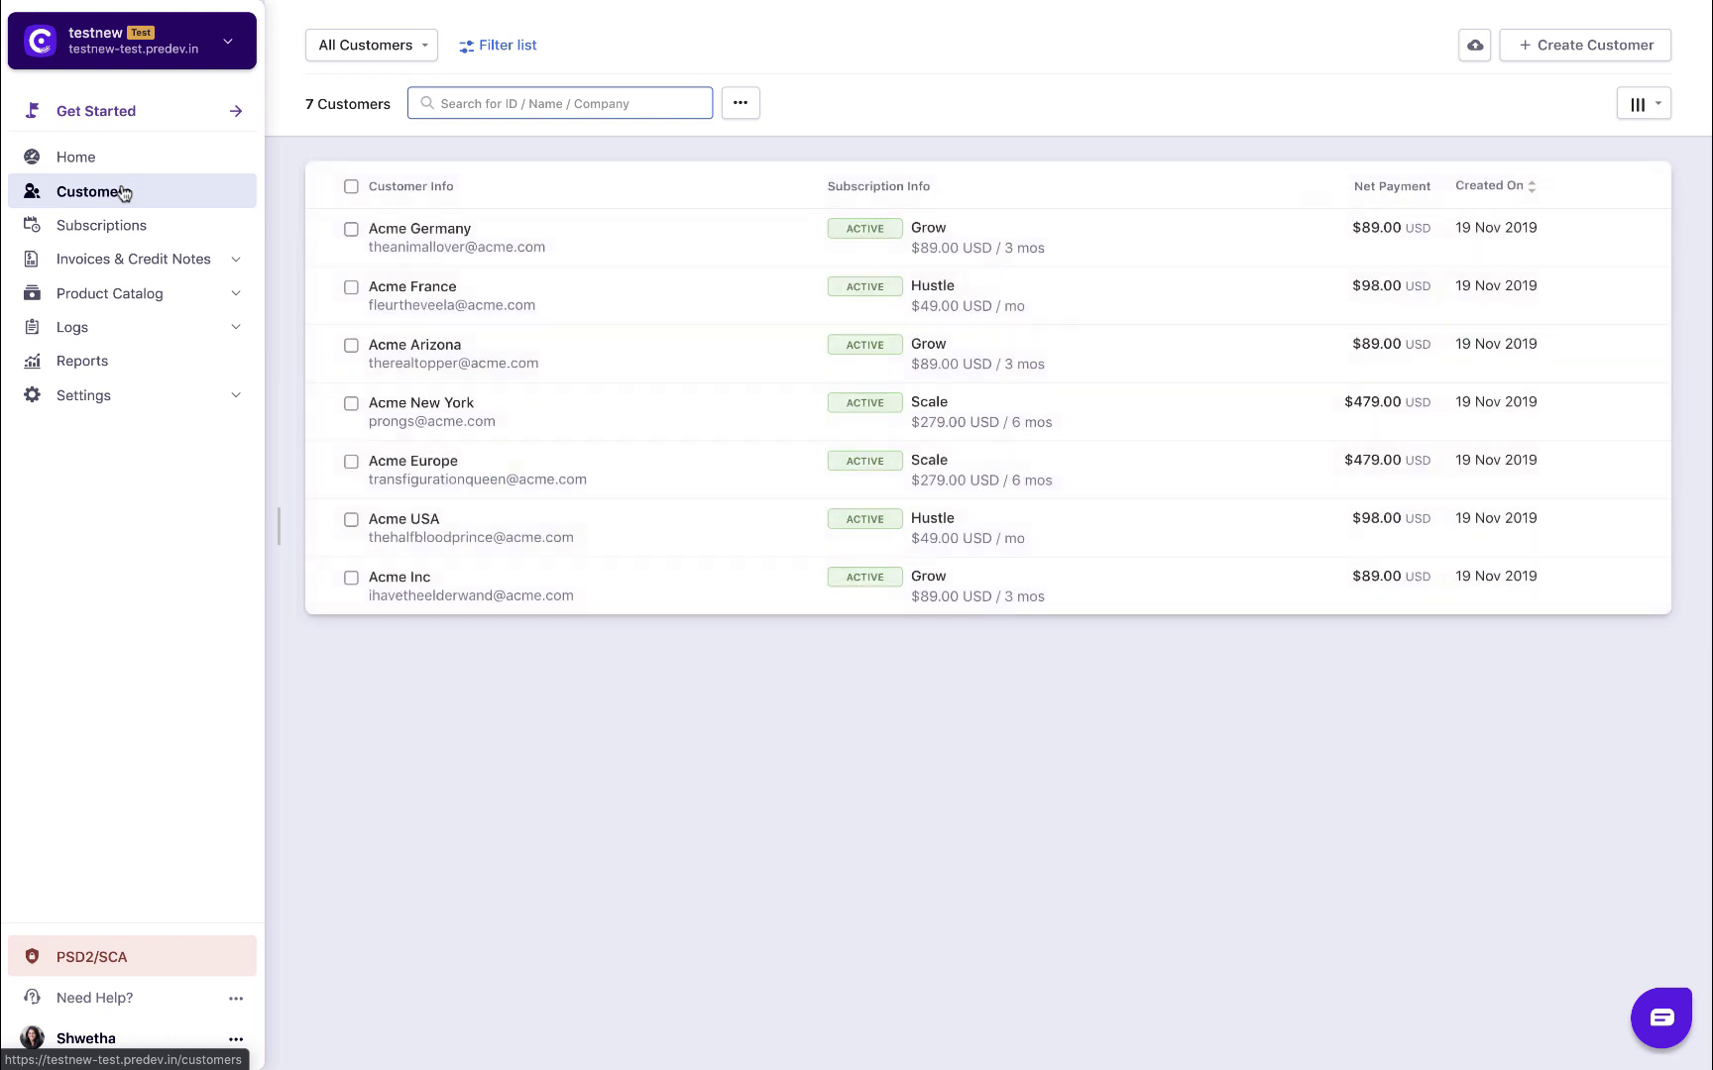
# Step: Open the Acme USA customer record and begin adding a parent account
pyautogui.click(388, 517)
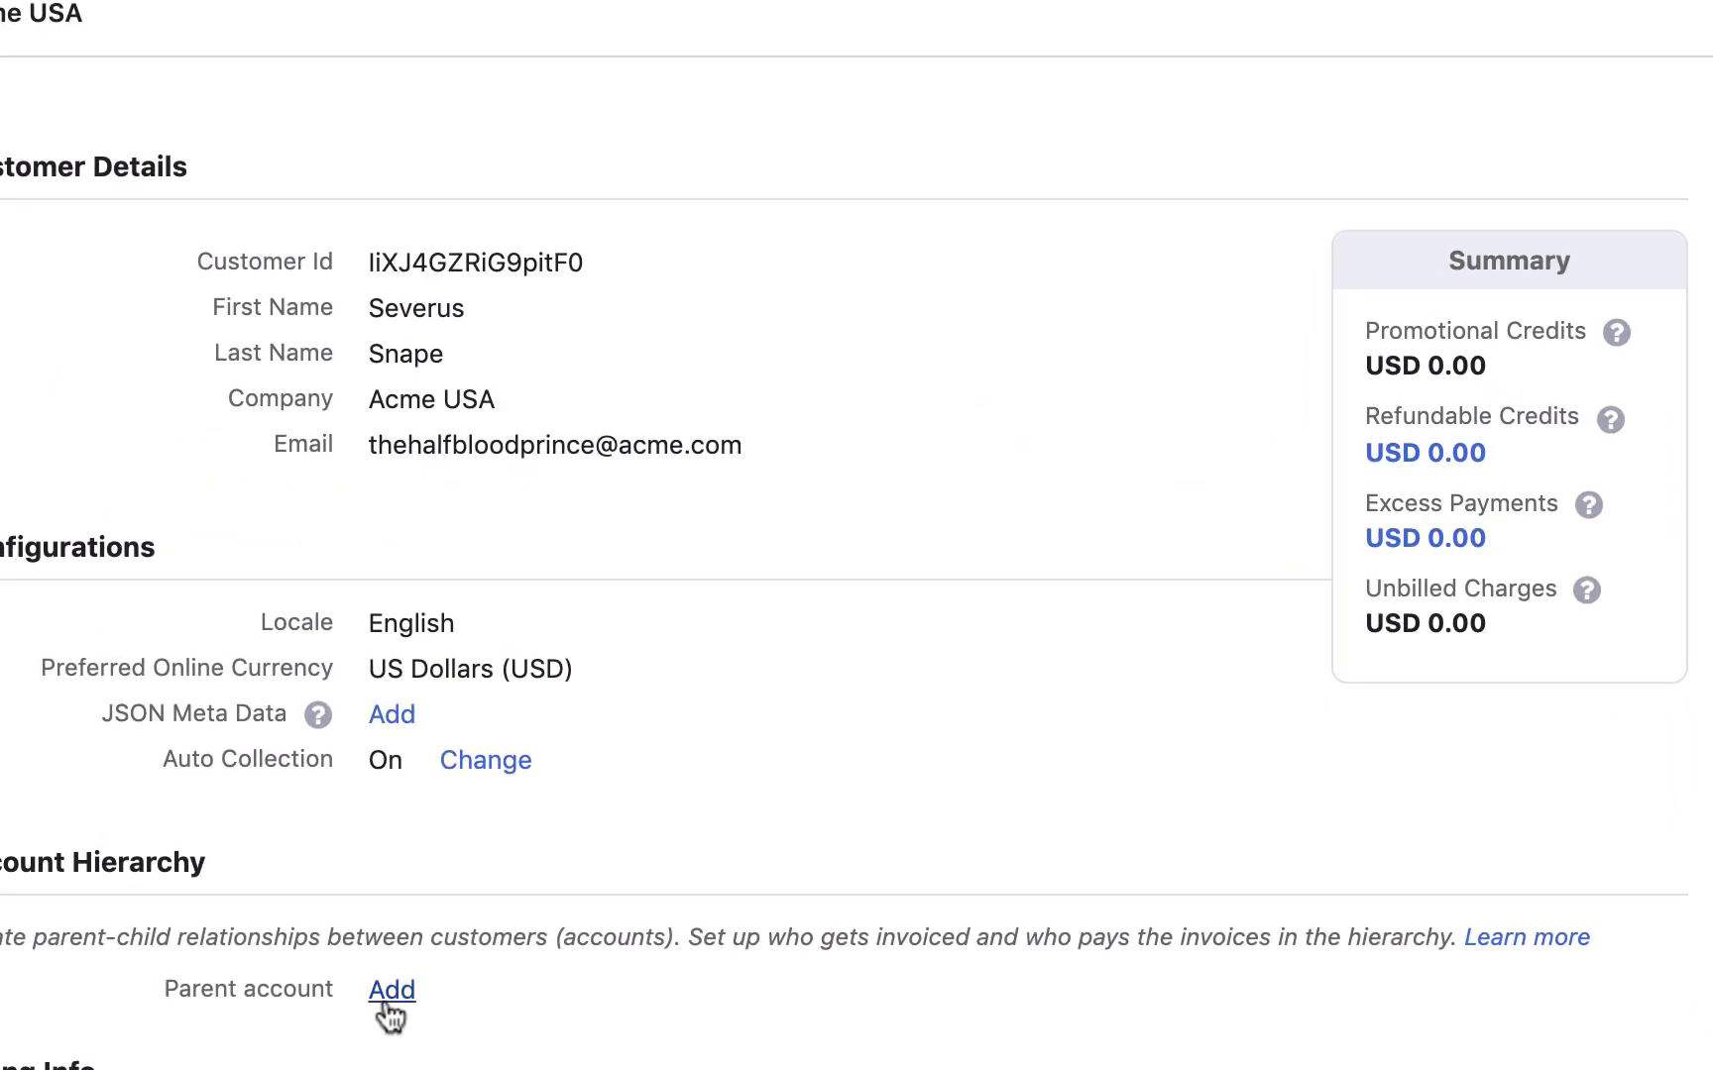
pyautogui.click(392, 990)
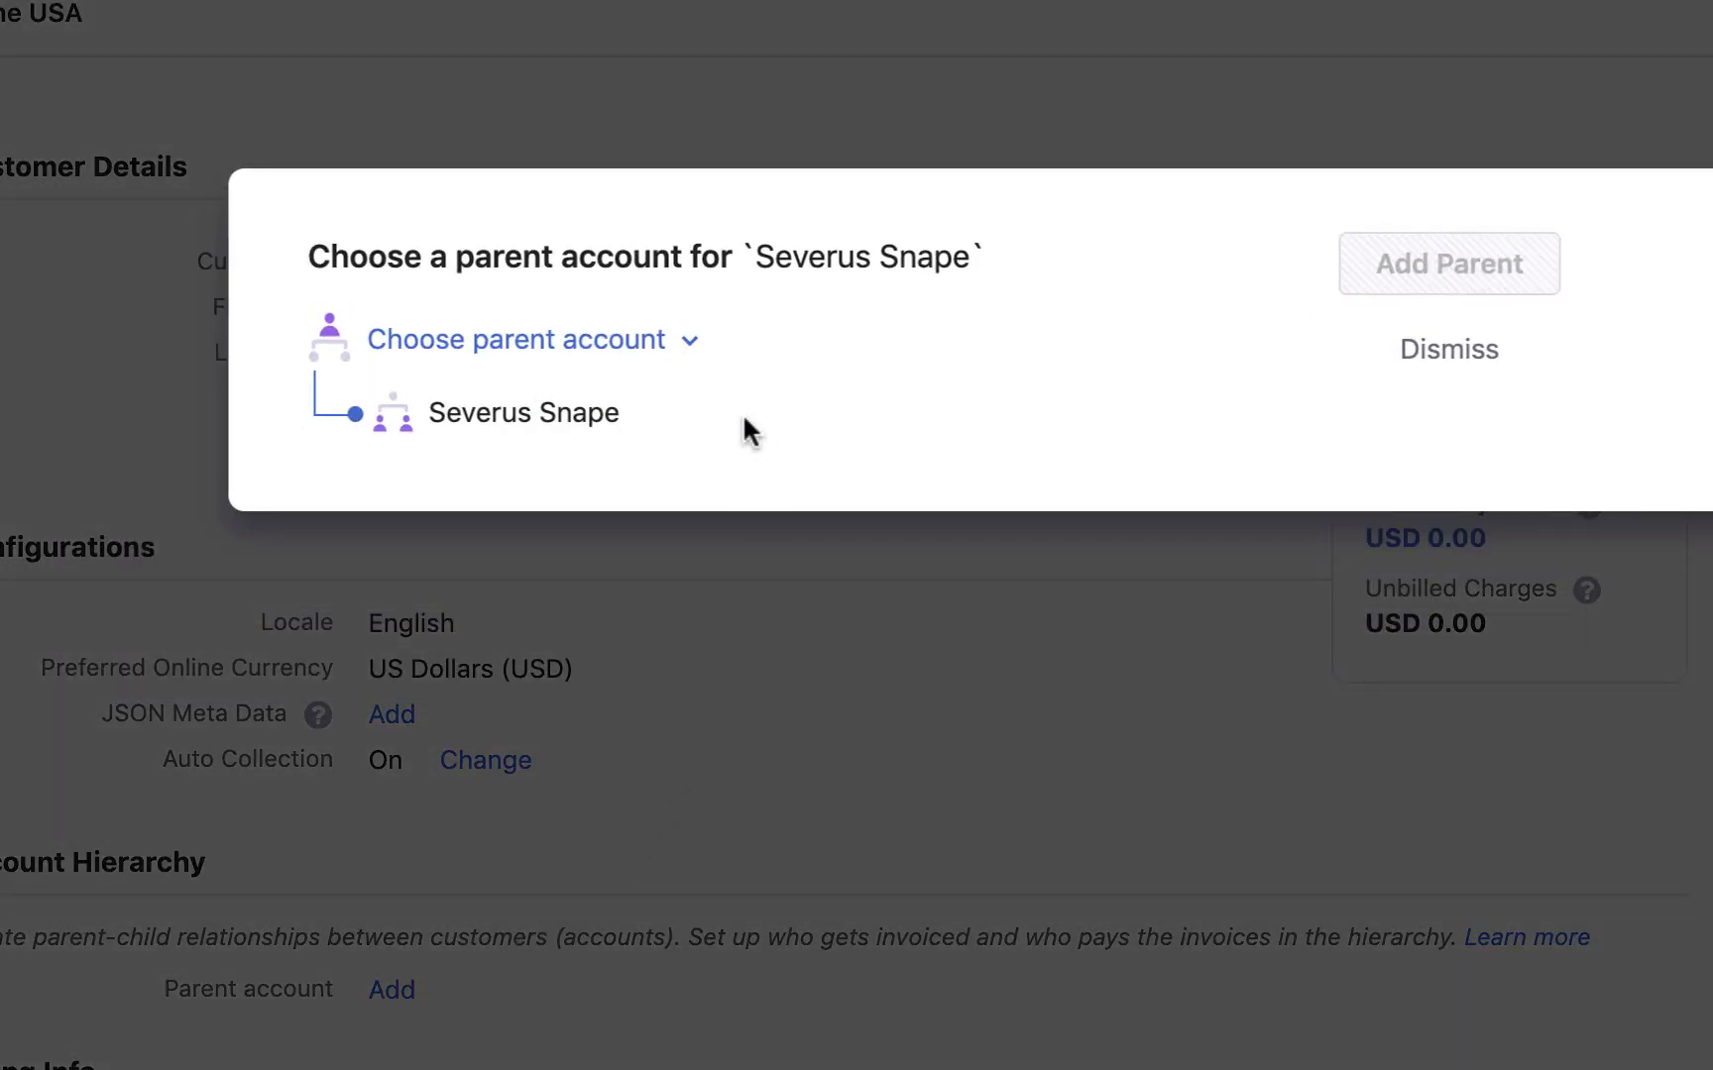
pyautogui.click(682, 347)
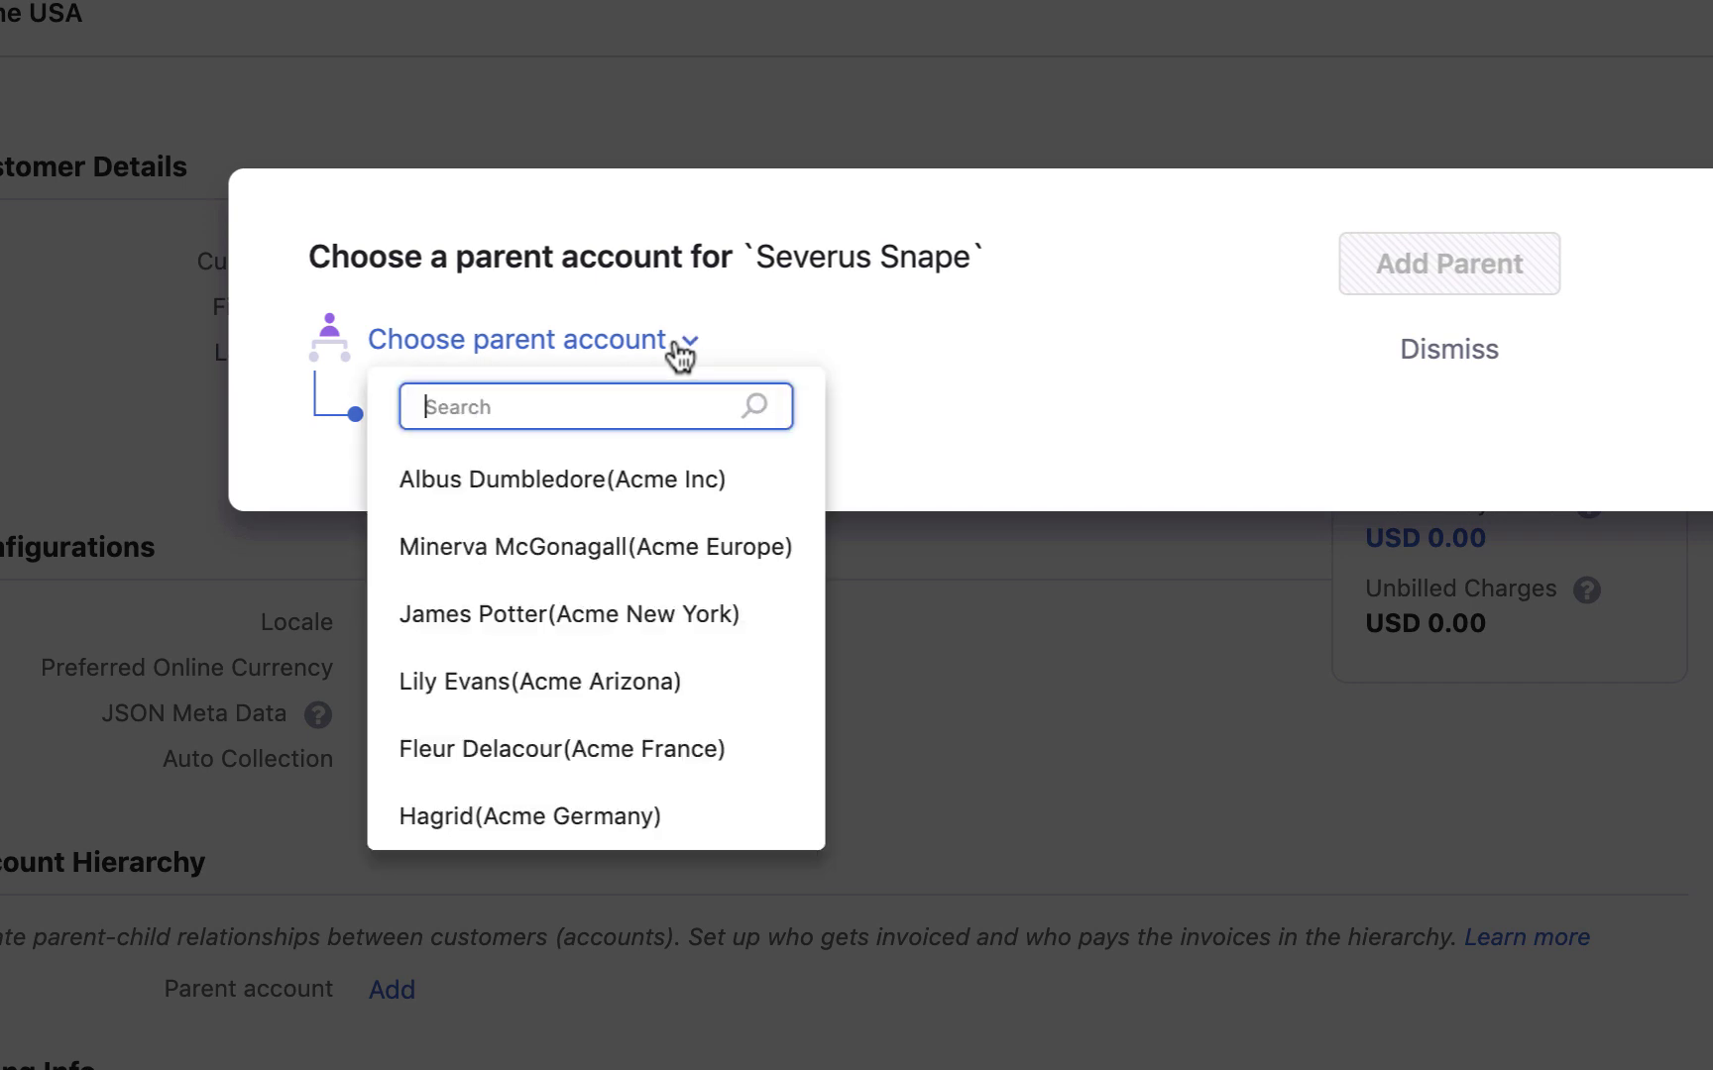
pyautogui.click(656, 467)
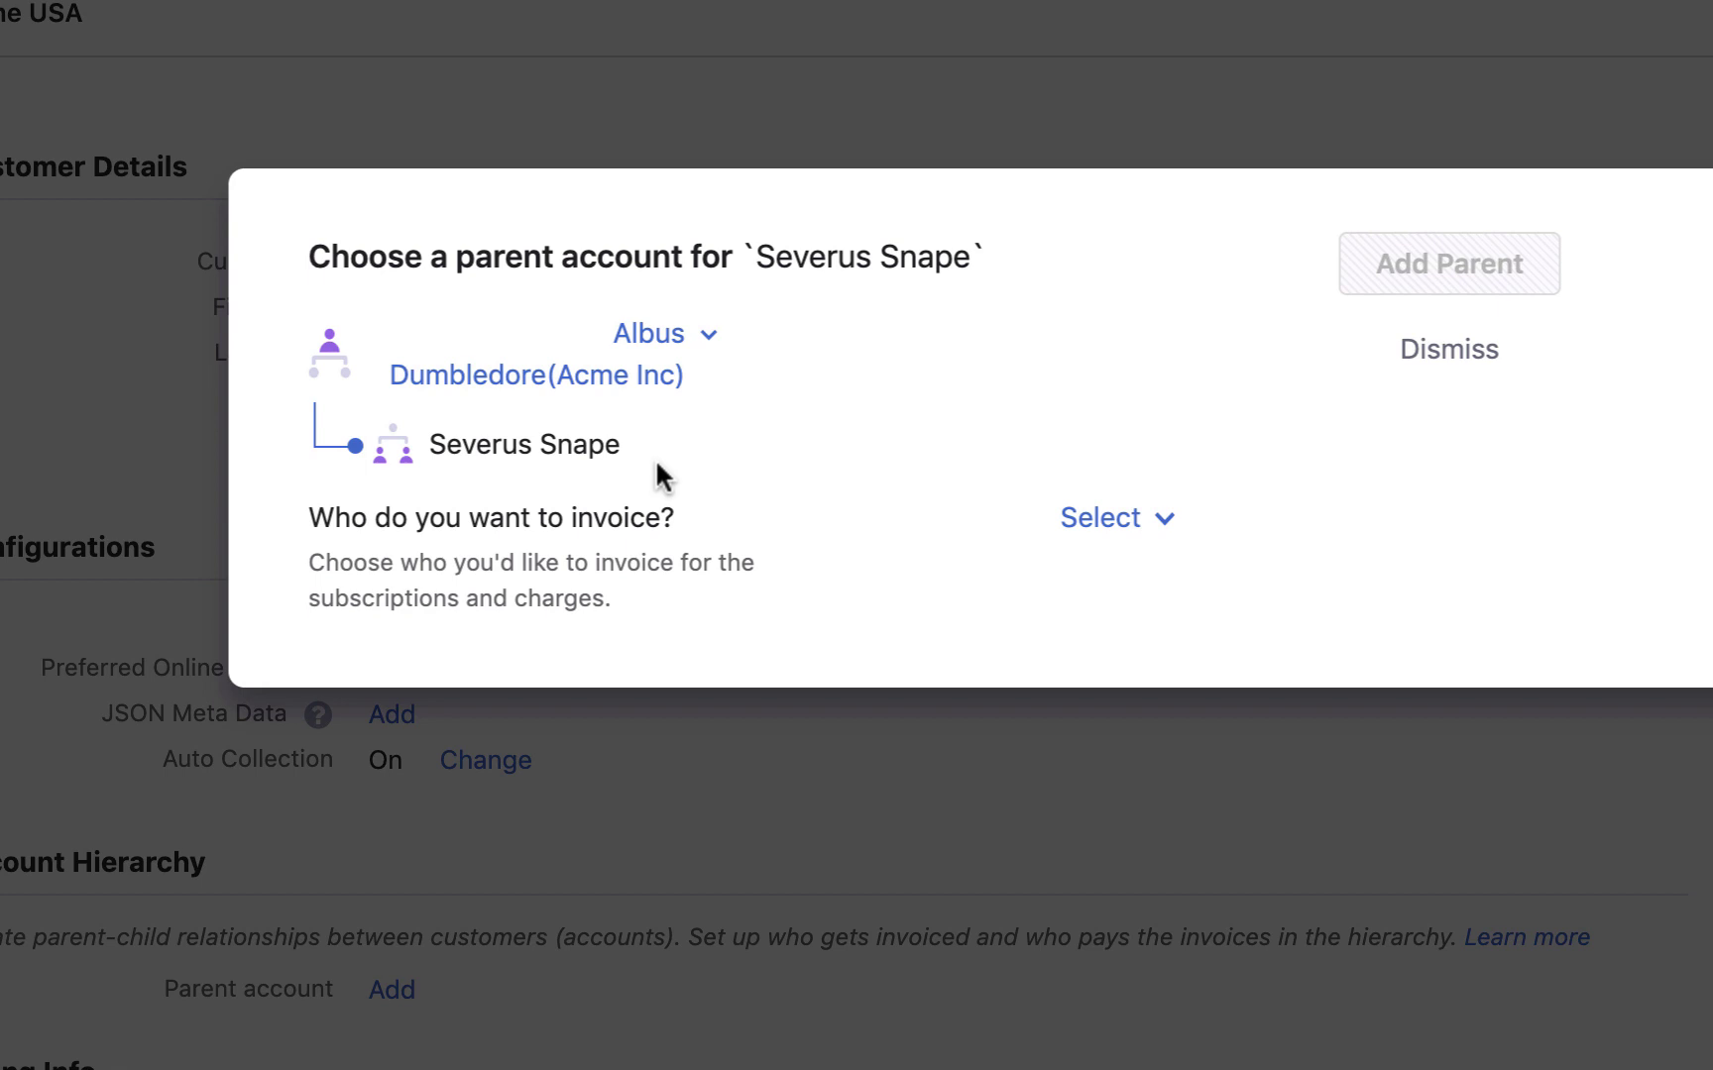
pyautogui.click(1076, 517)
pyautogui.click(1022, 605)
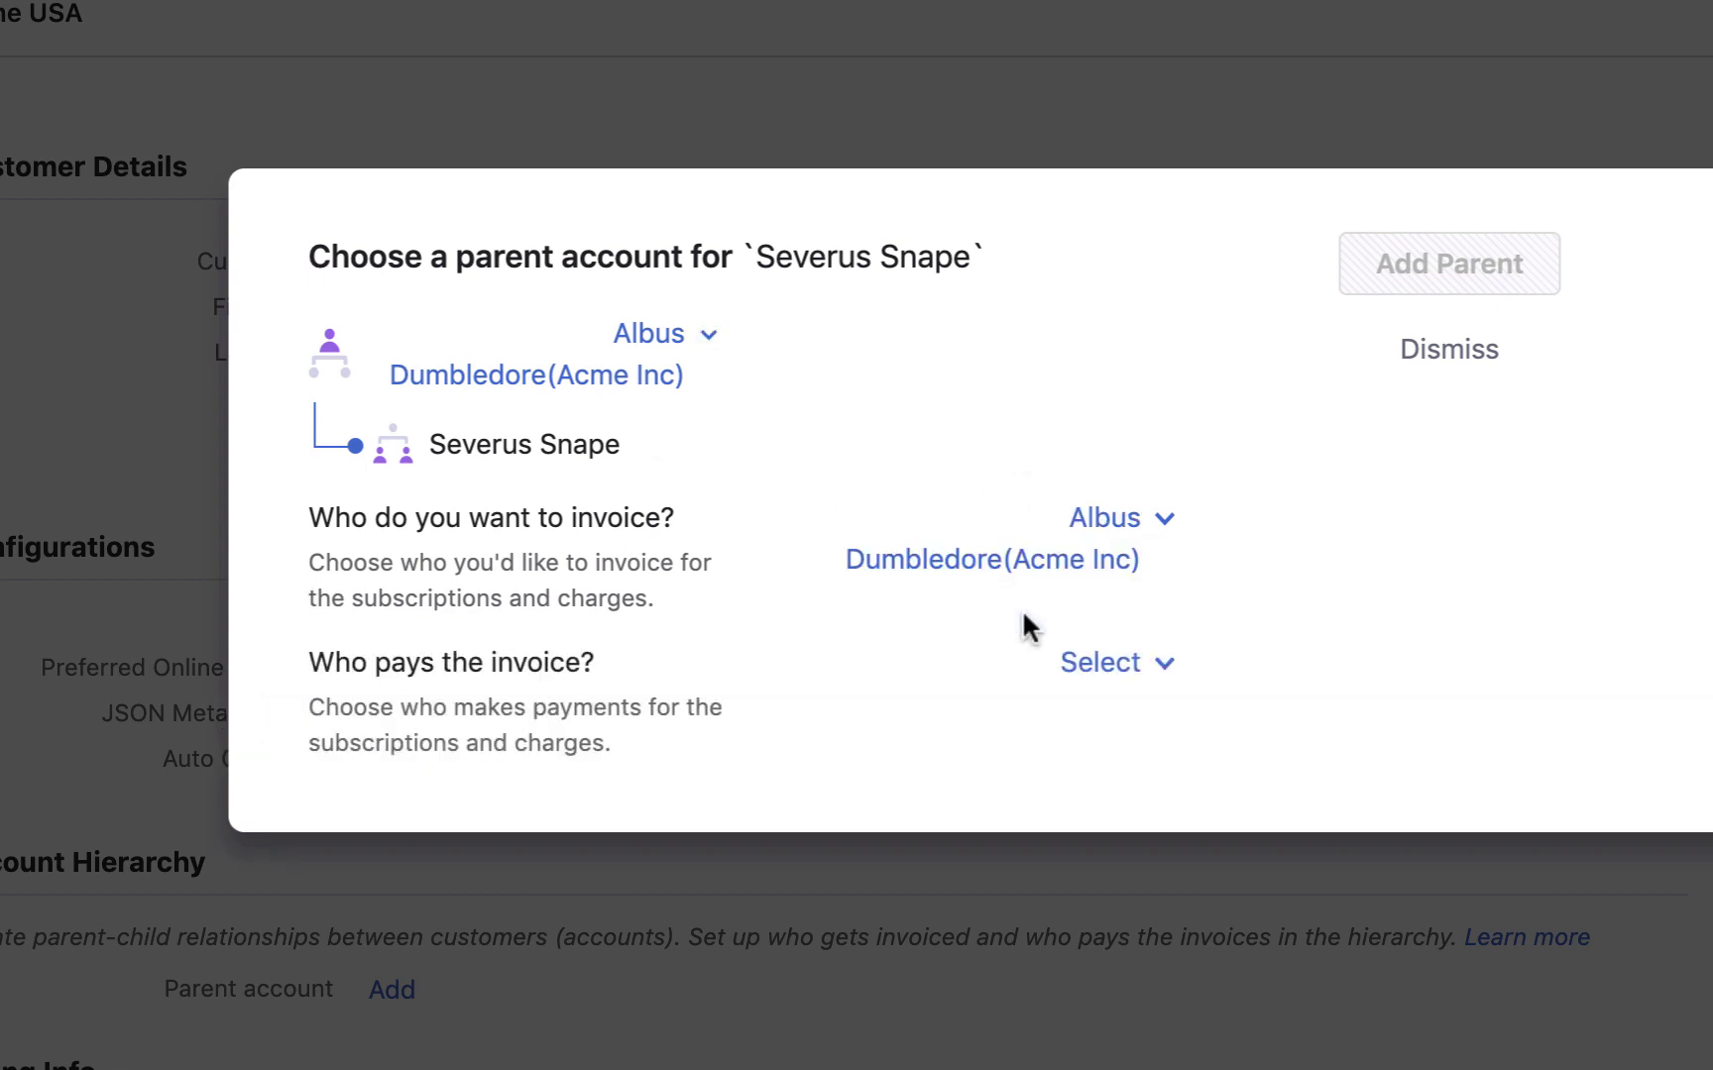
pyautogui.click(1070, 674)
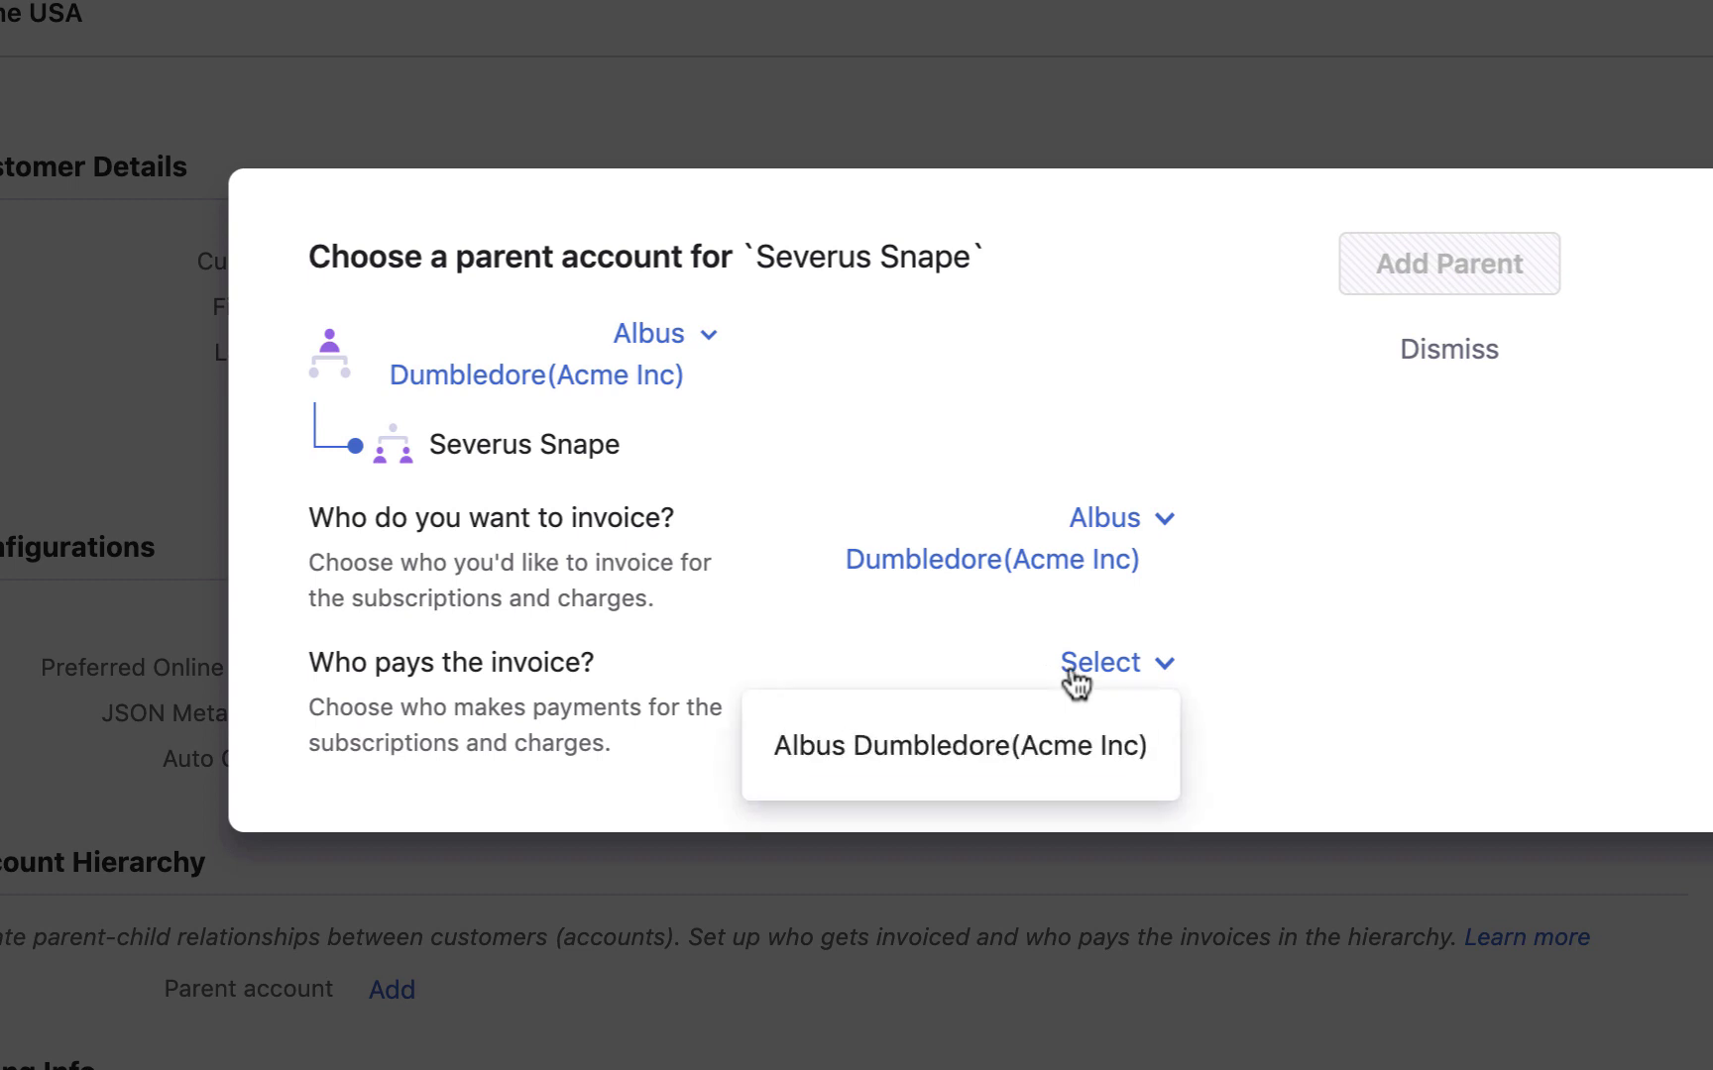
pyautogui.click(1069, 739)
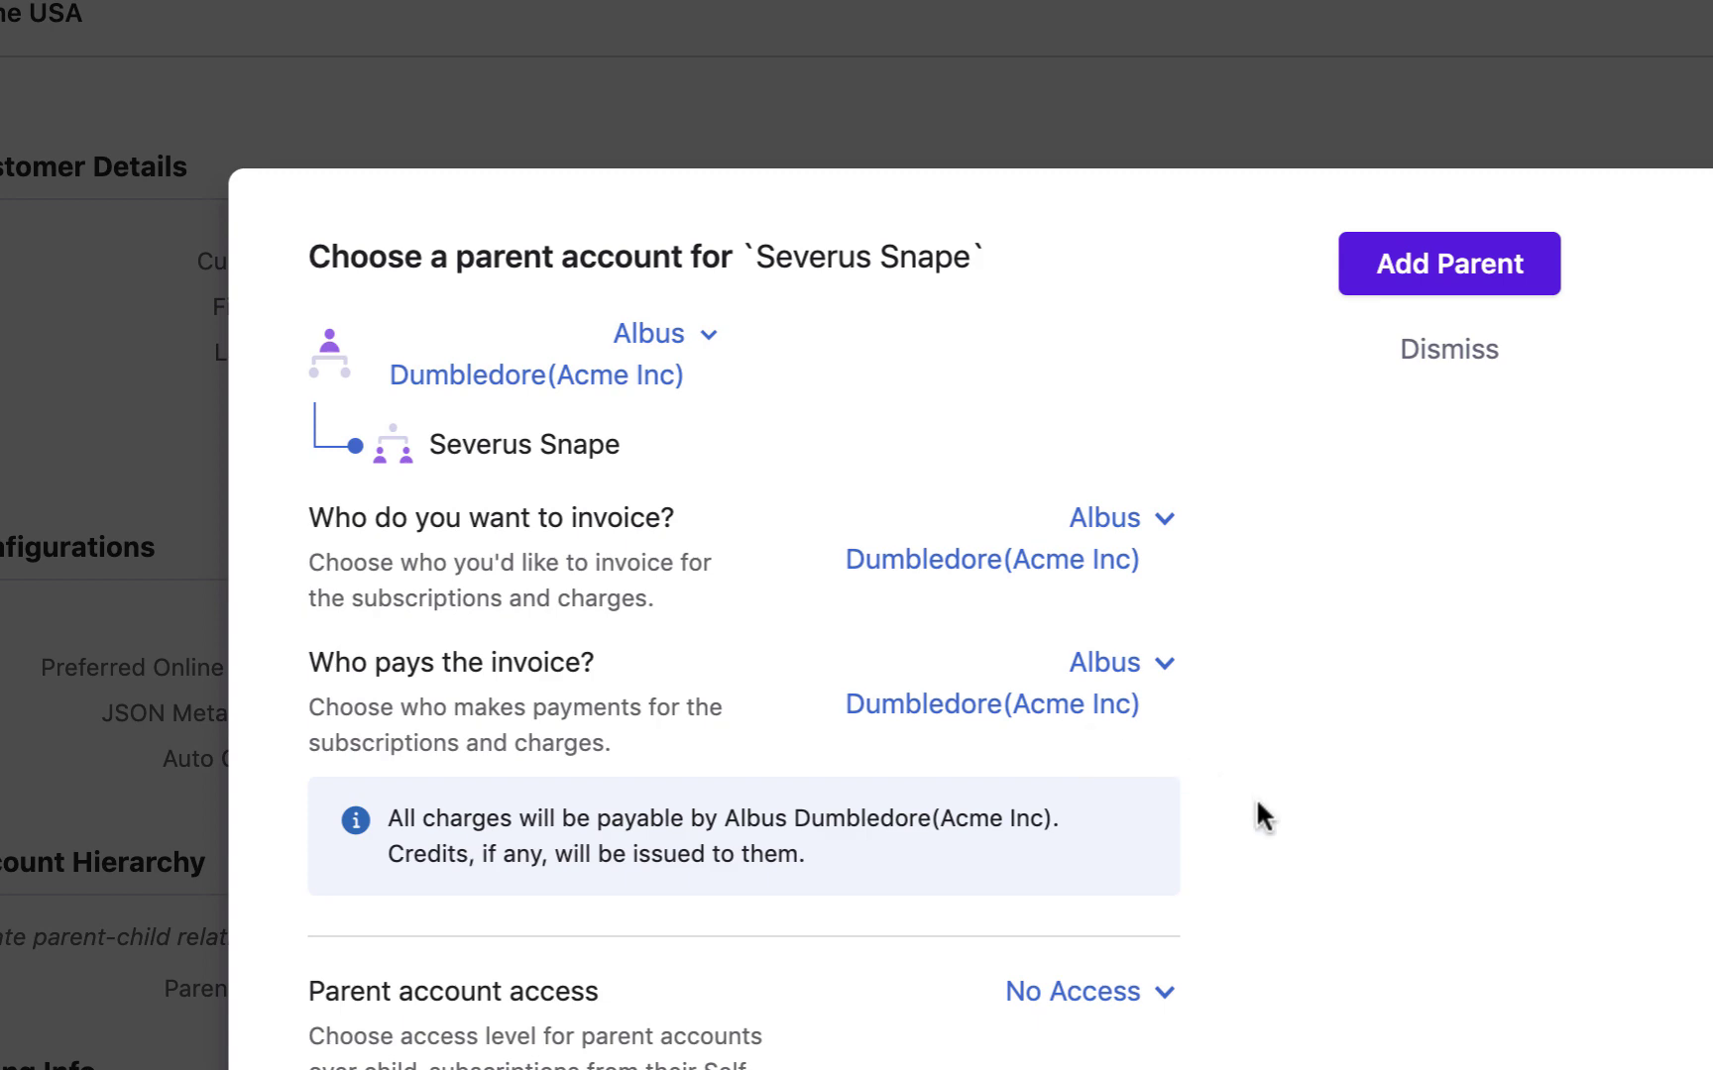
# Step: Give the Acme Inc parent Full Access and save the parent link
pyautogui.scroll(-1, 1257, 815)
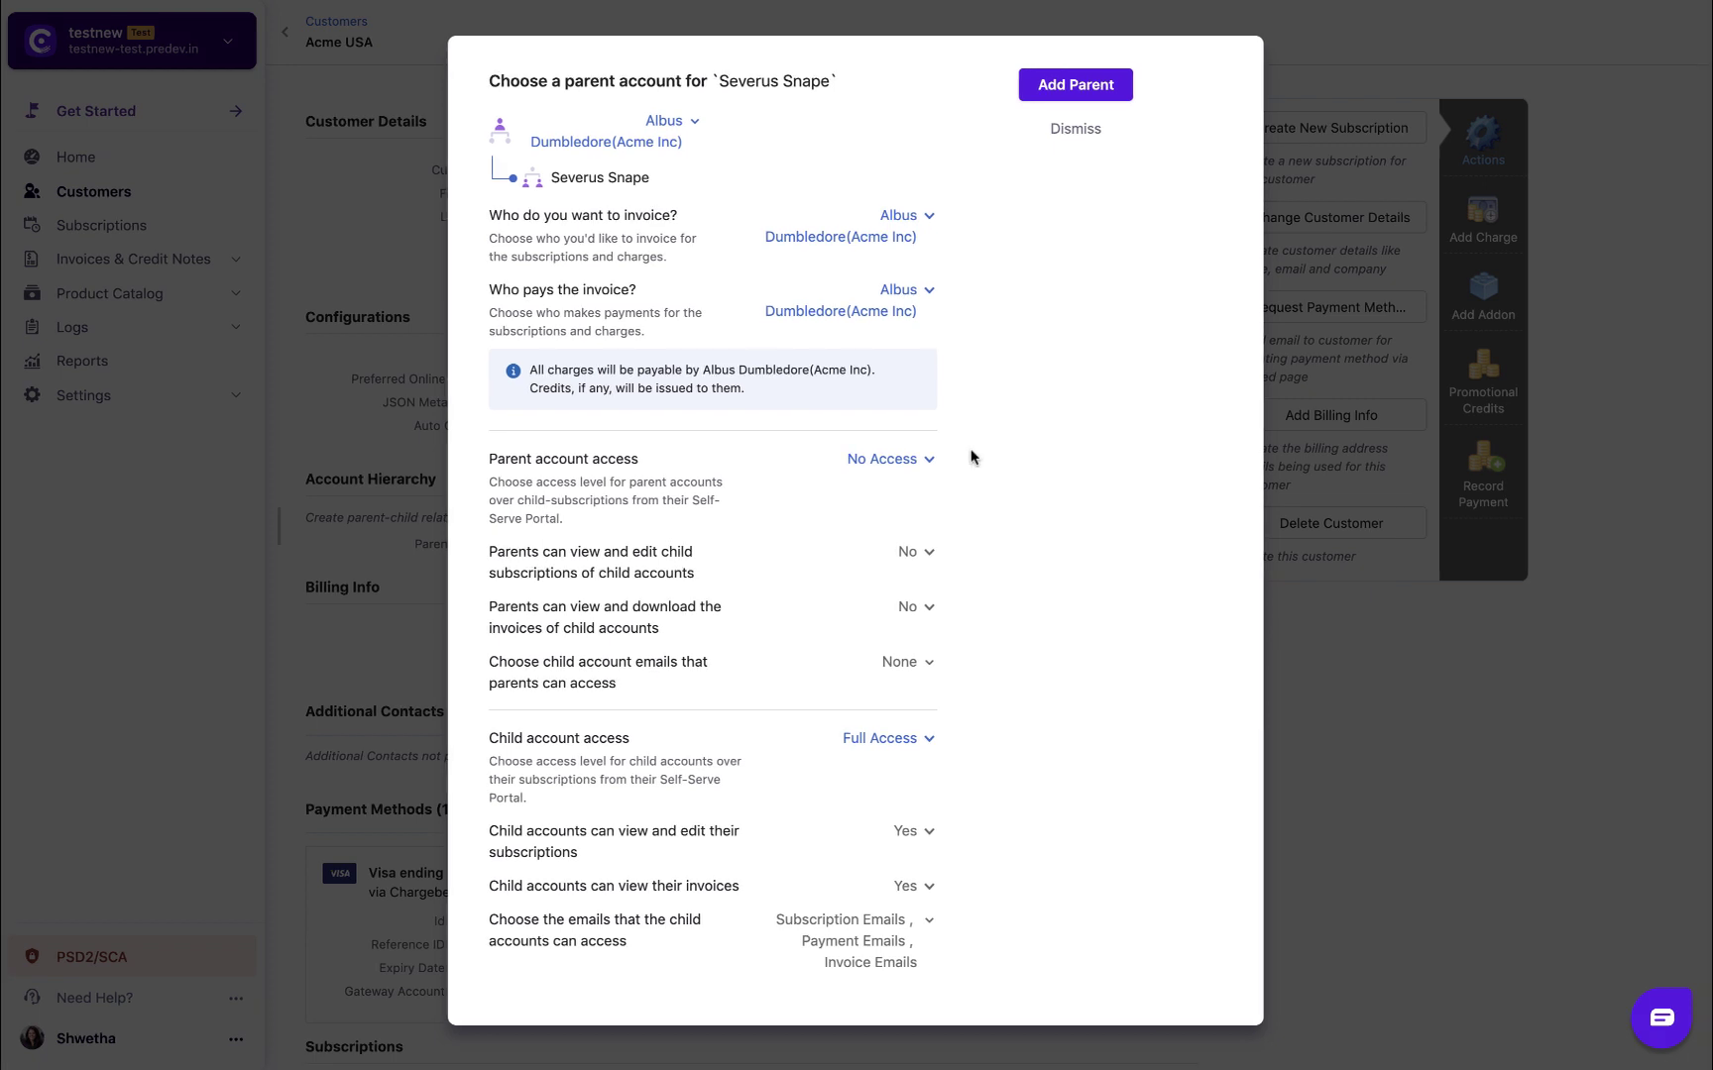
pyautogui.click(918, 465)
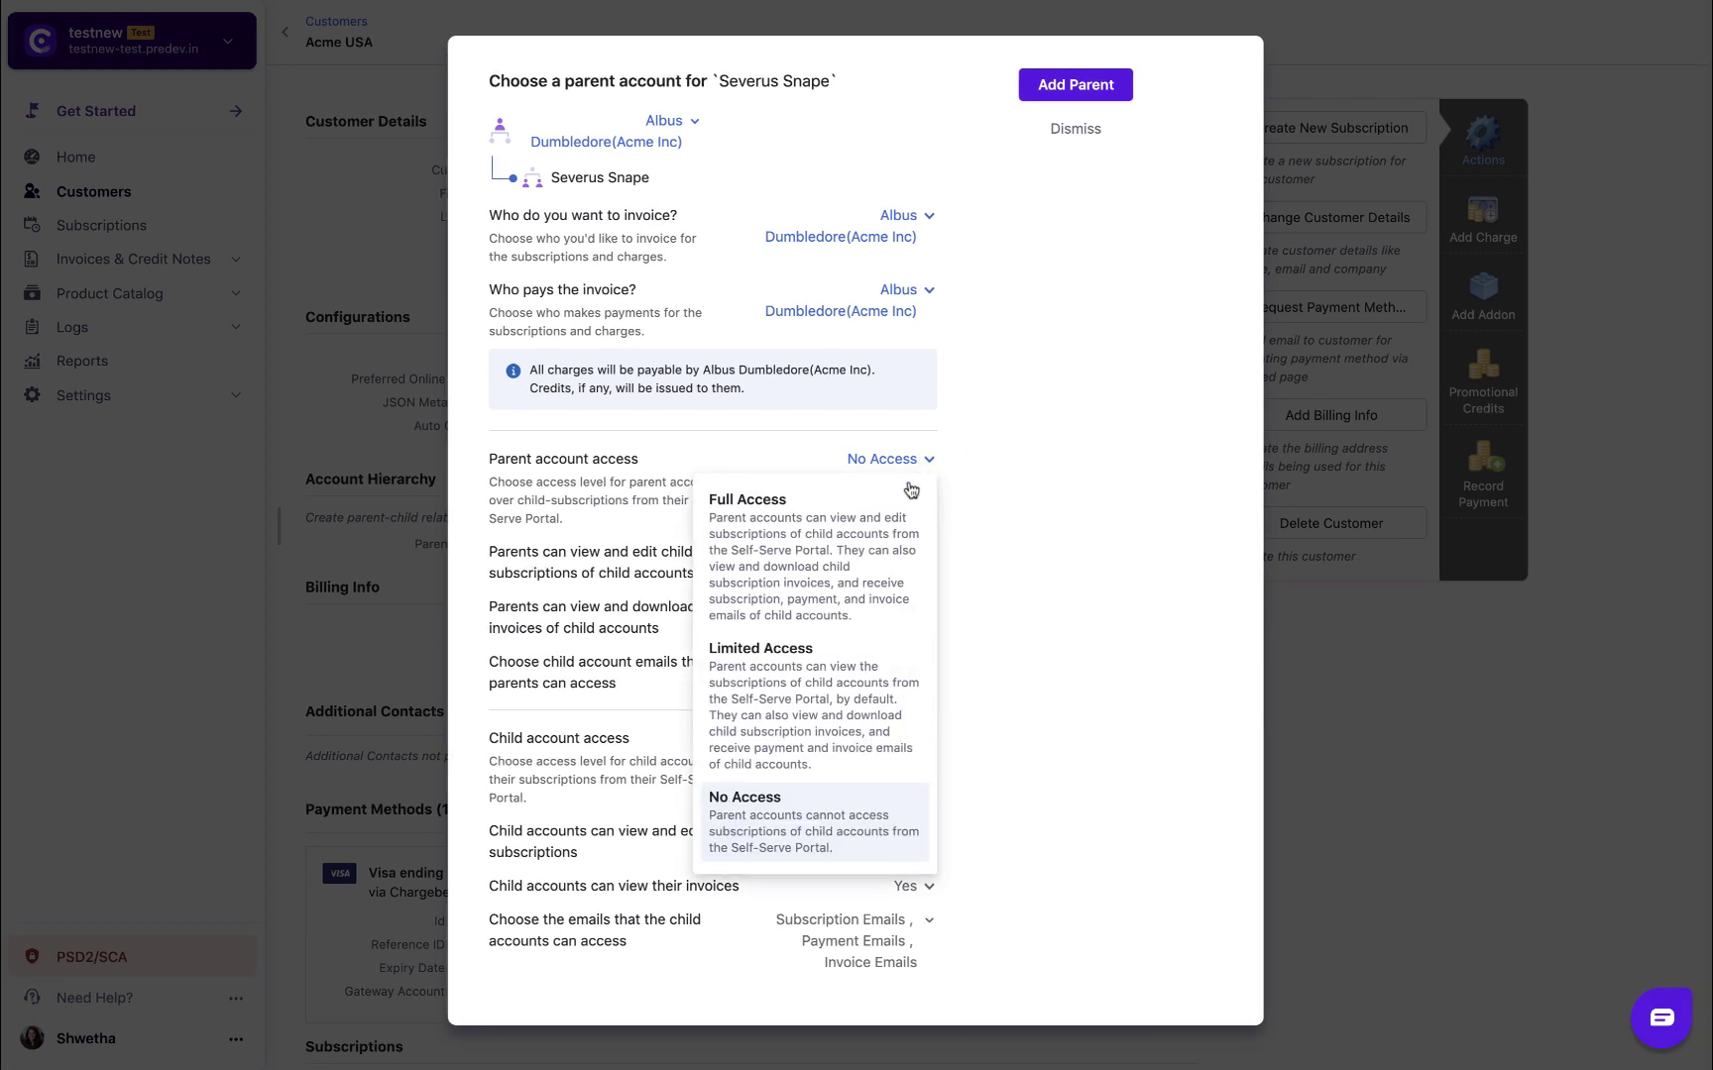
pyautogui.click(902, 513)
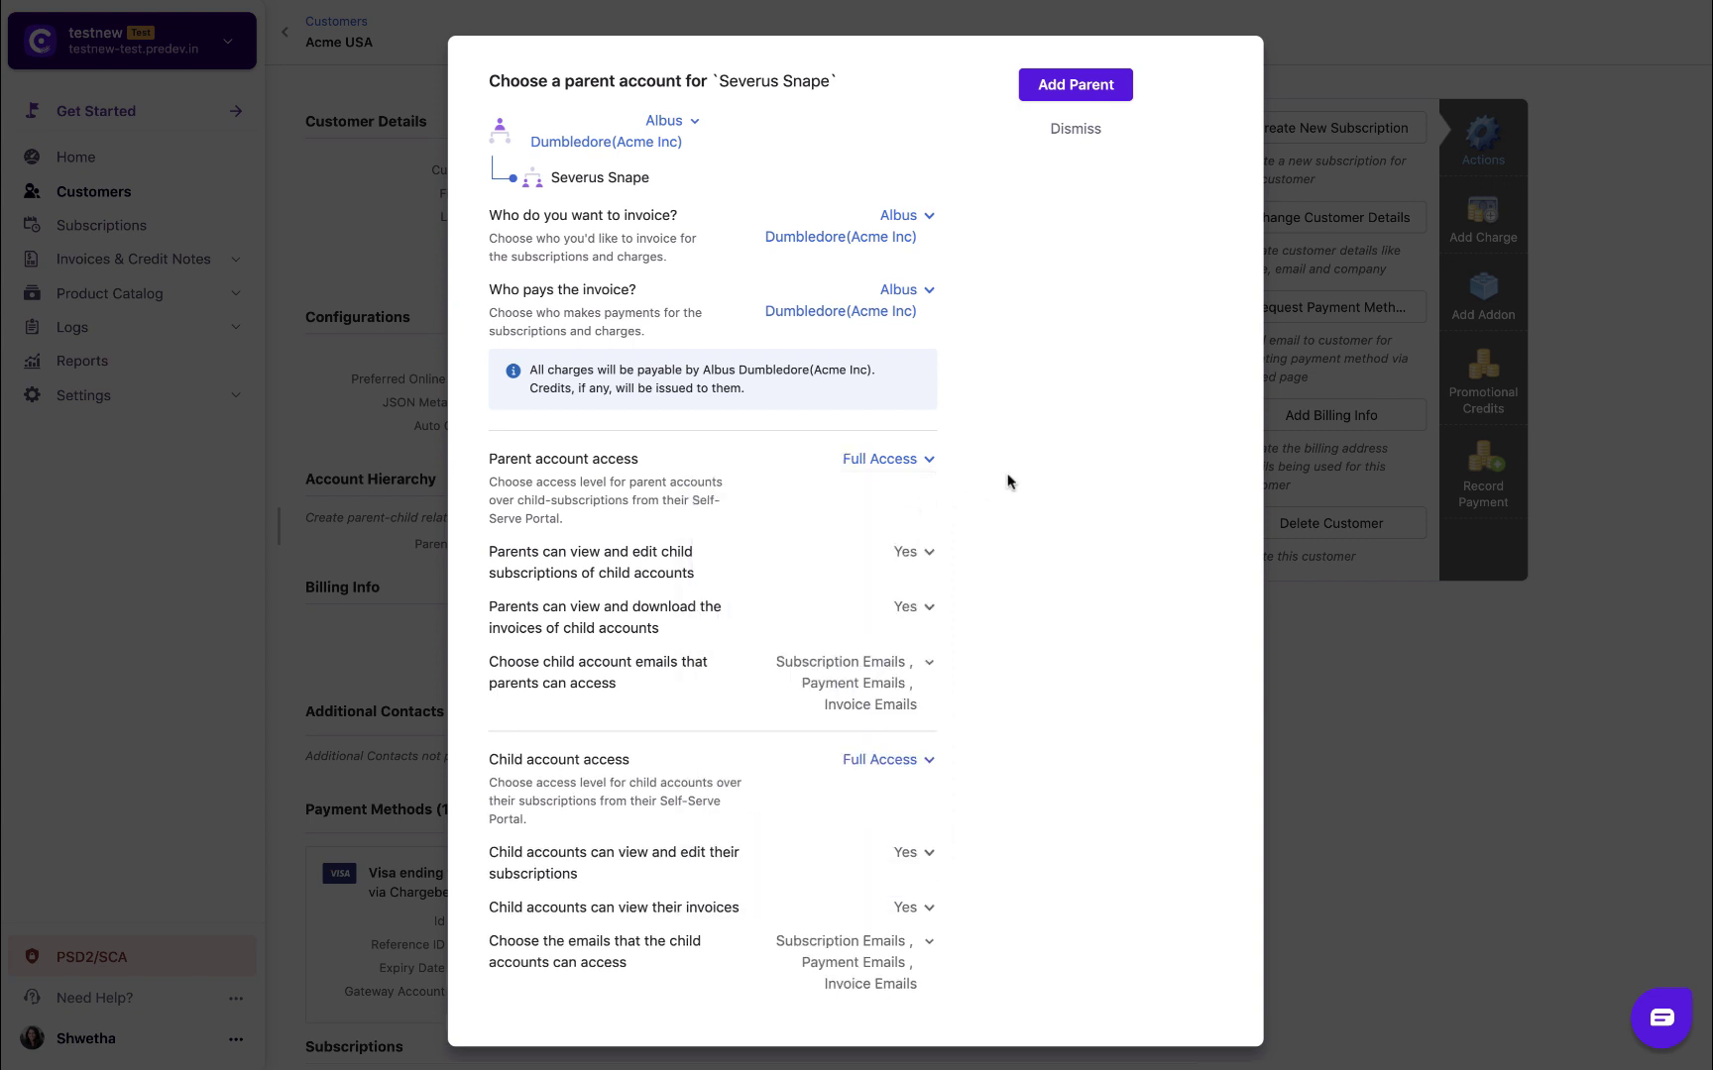
pyautogui.click(1119, 94)
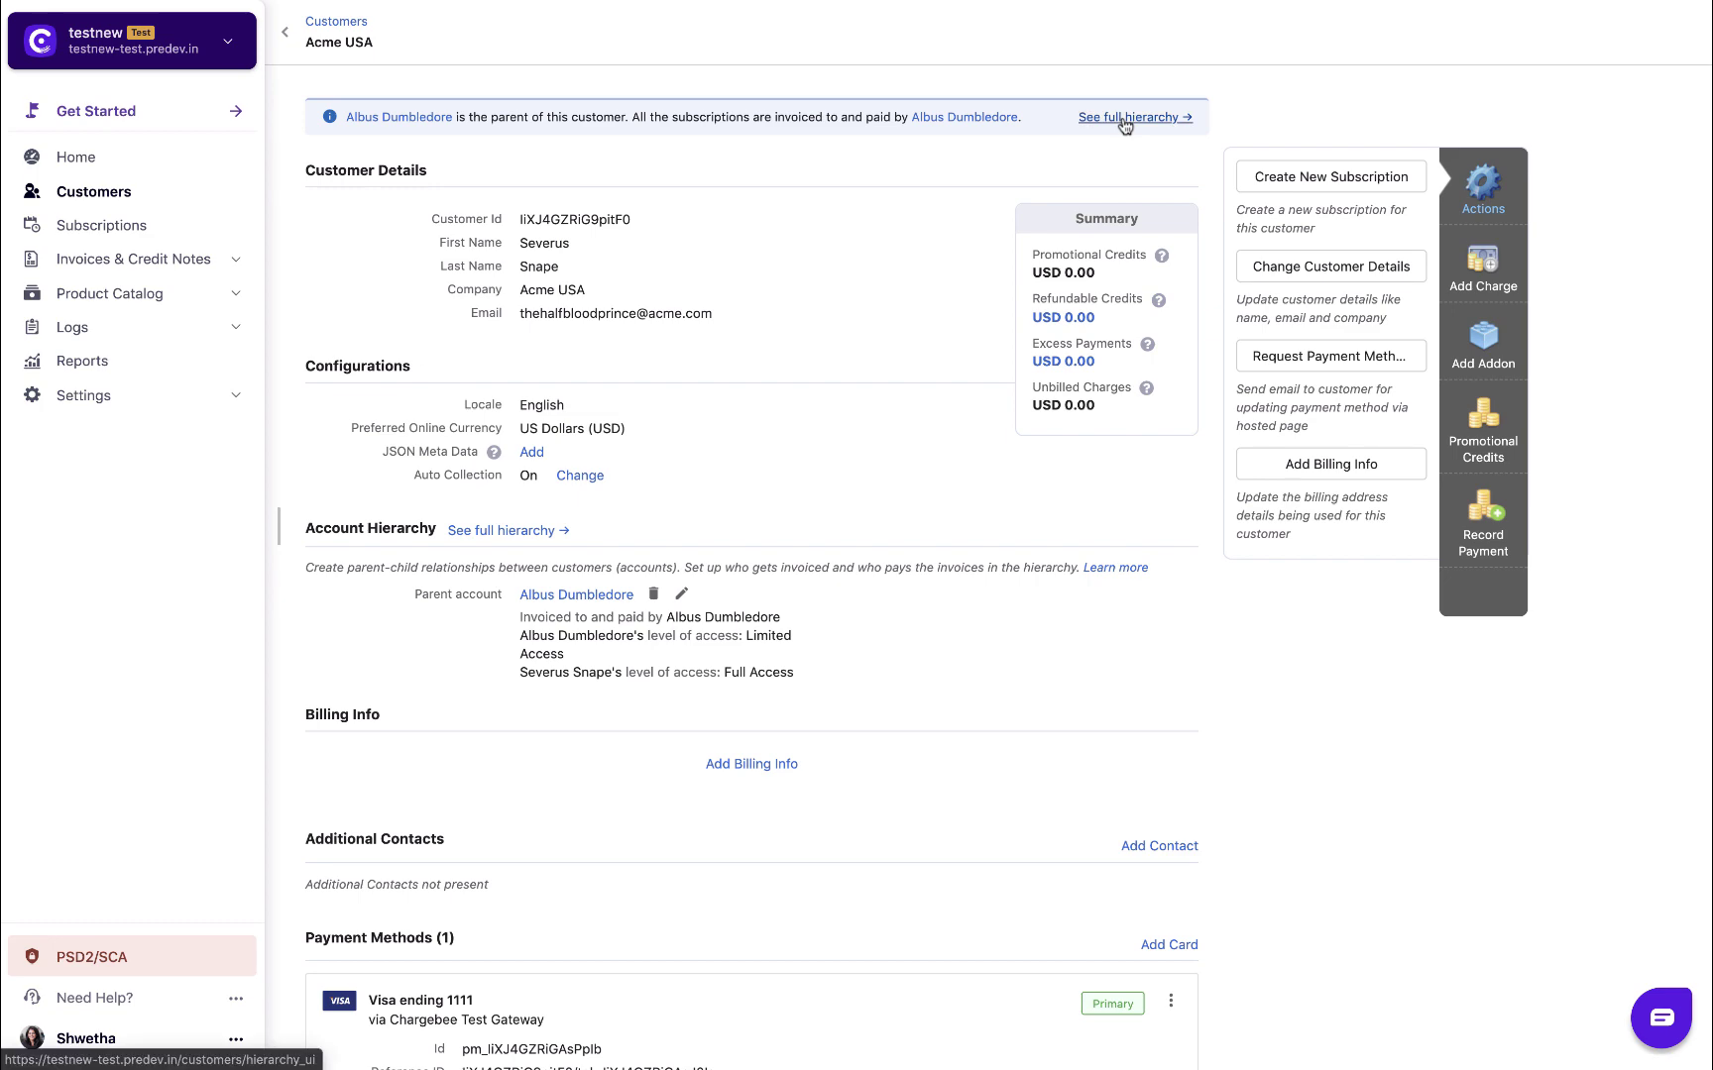
# Step: View the full hierarchy under Acme Inc, combined MRR USD 125.17, then close it
pyautogui.click(1123, 118)
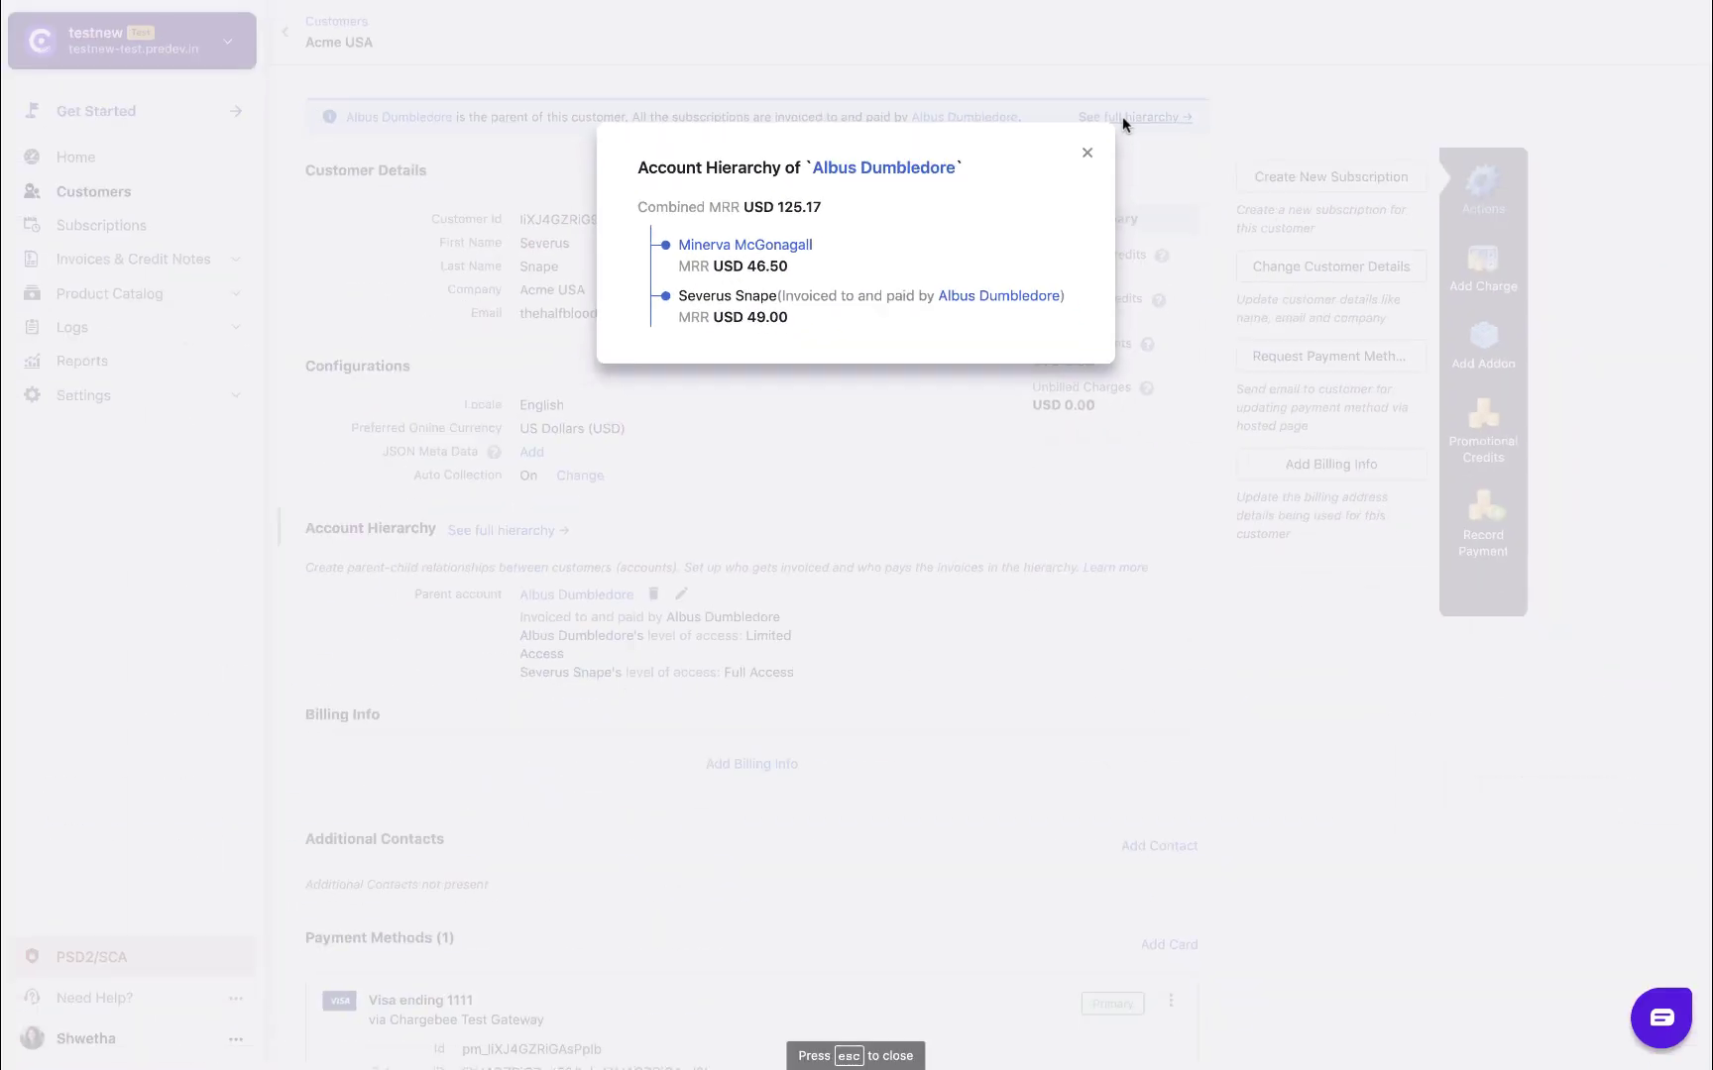
pyautogui.press('Escape')
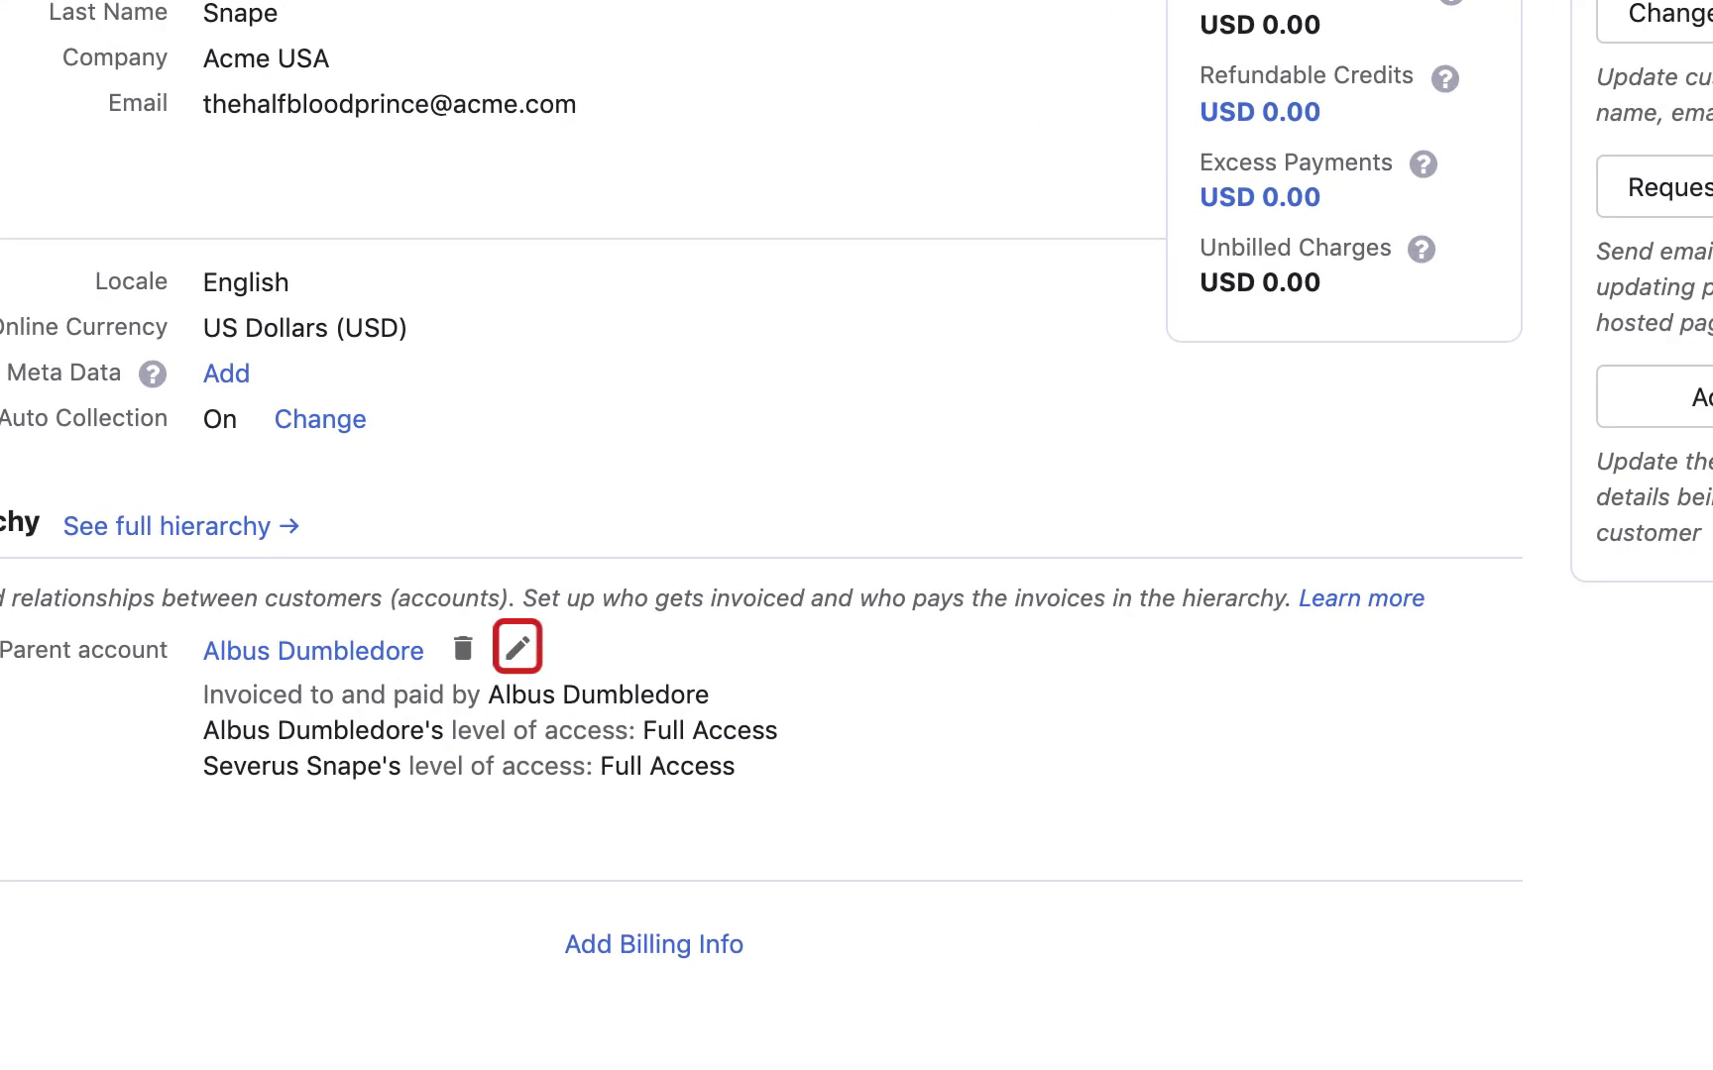